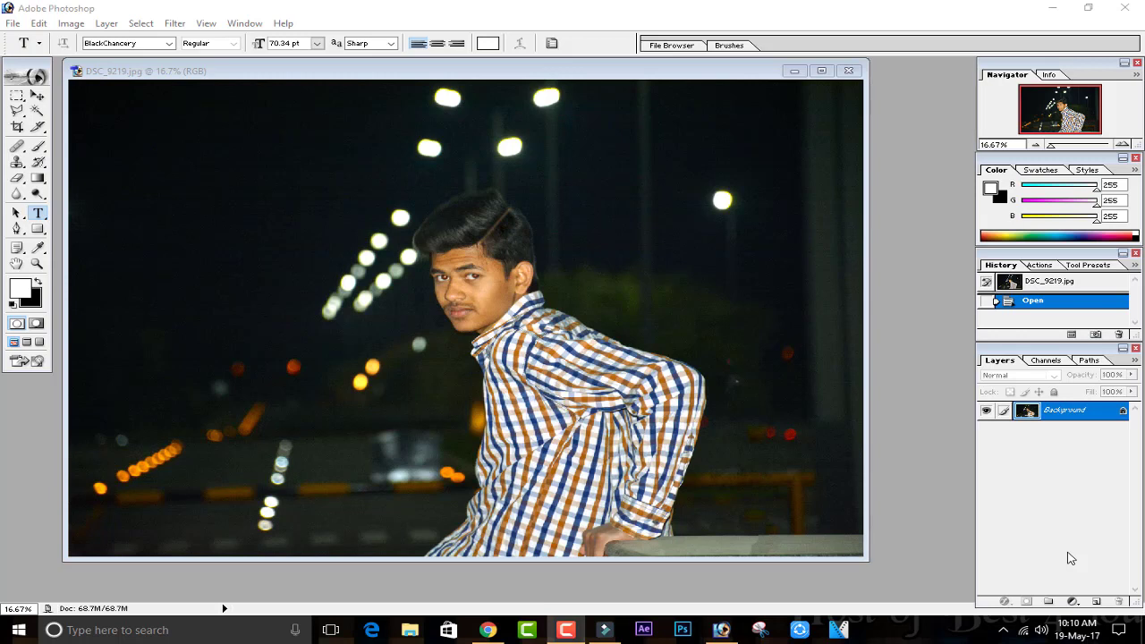
Use the Magnetic Lasso to trace a selection from the resting hand along the sleeve's outer edge to the elbow
left_click(11, 117)
left_click(14, 113)
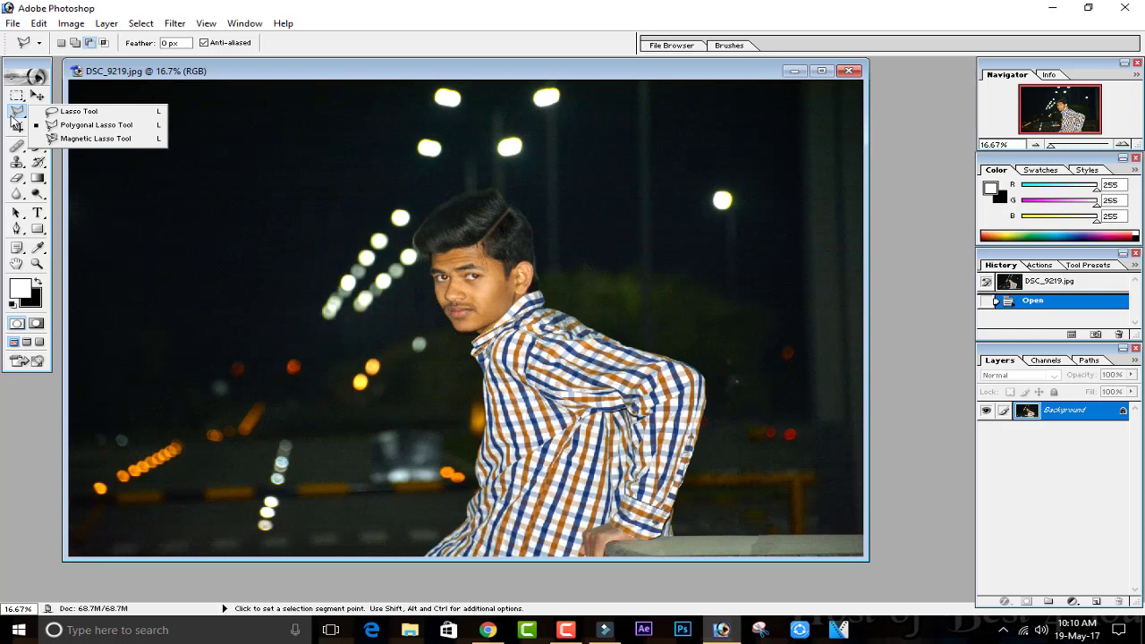
left_click(72, 138)
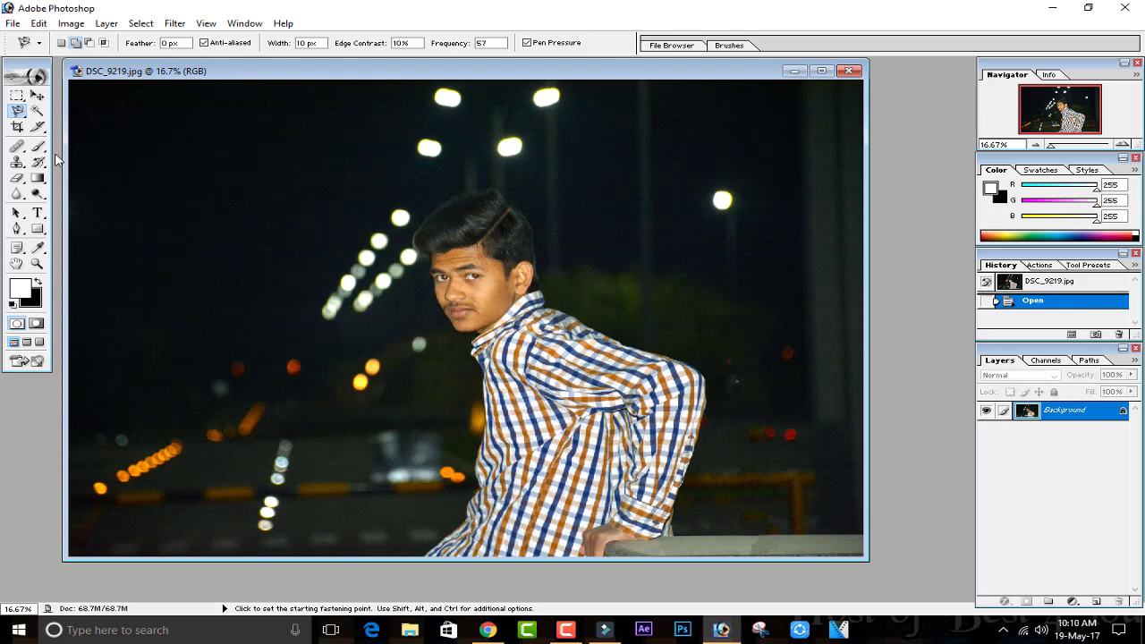
key("ctrl+plus")
key("ctrl+plus")
key("ctrl+plus")
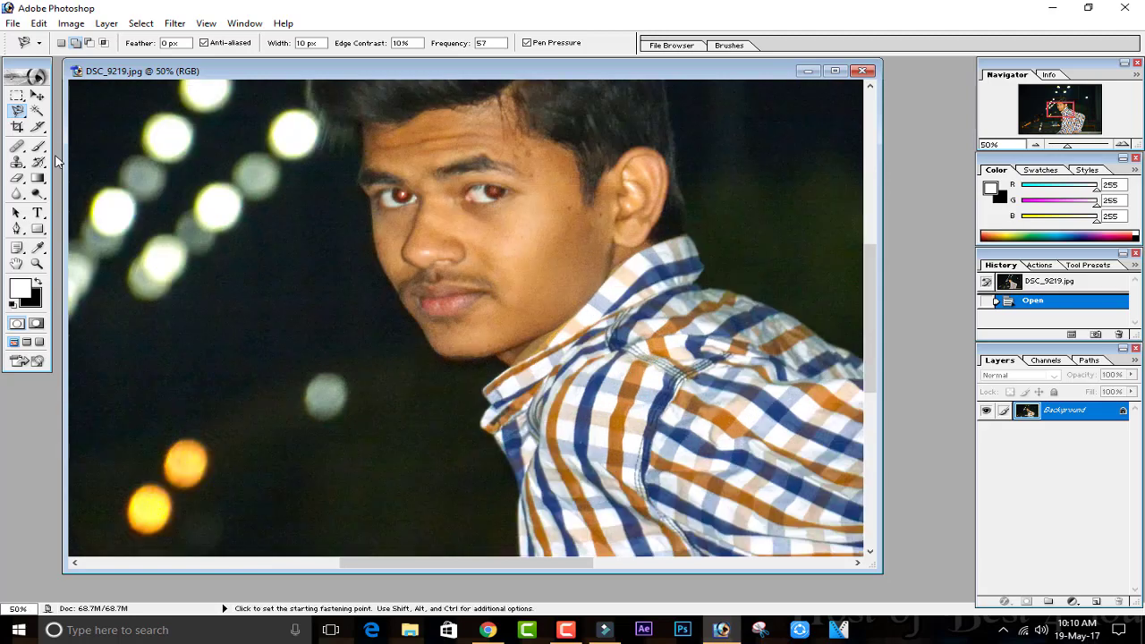
key("space")
left_click_drag(481, 302, 182, 226)
left_click_drag(804, 425, 483, 183)
key("space")
left_click_drag(434, 483, 523, 327)
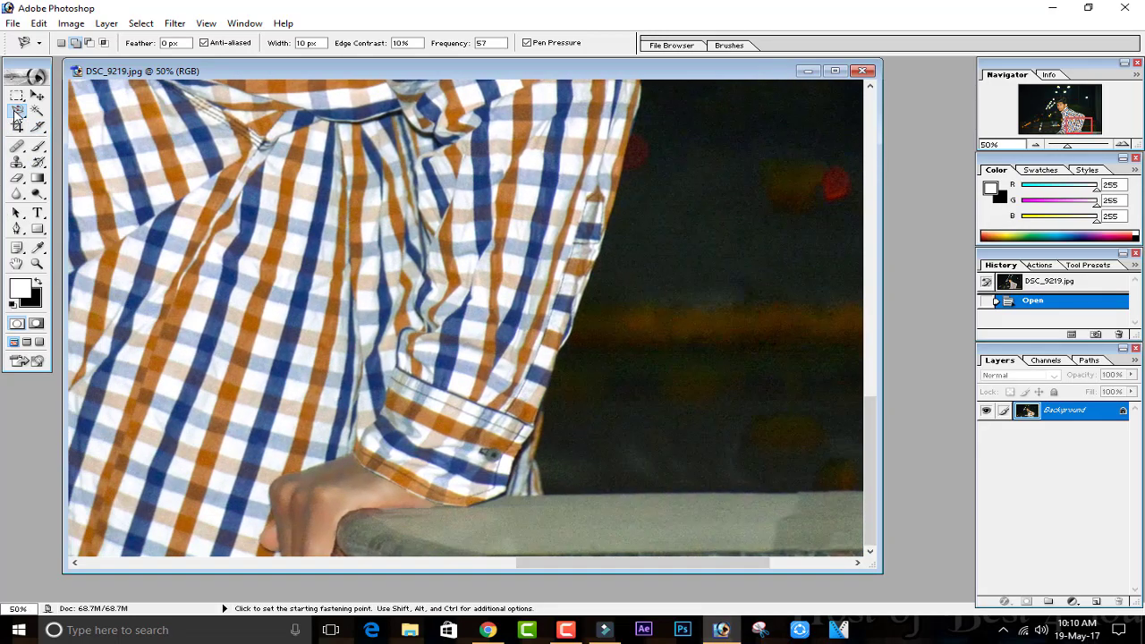
left_click_drag(17, 110, 64, 146)
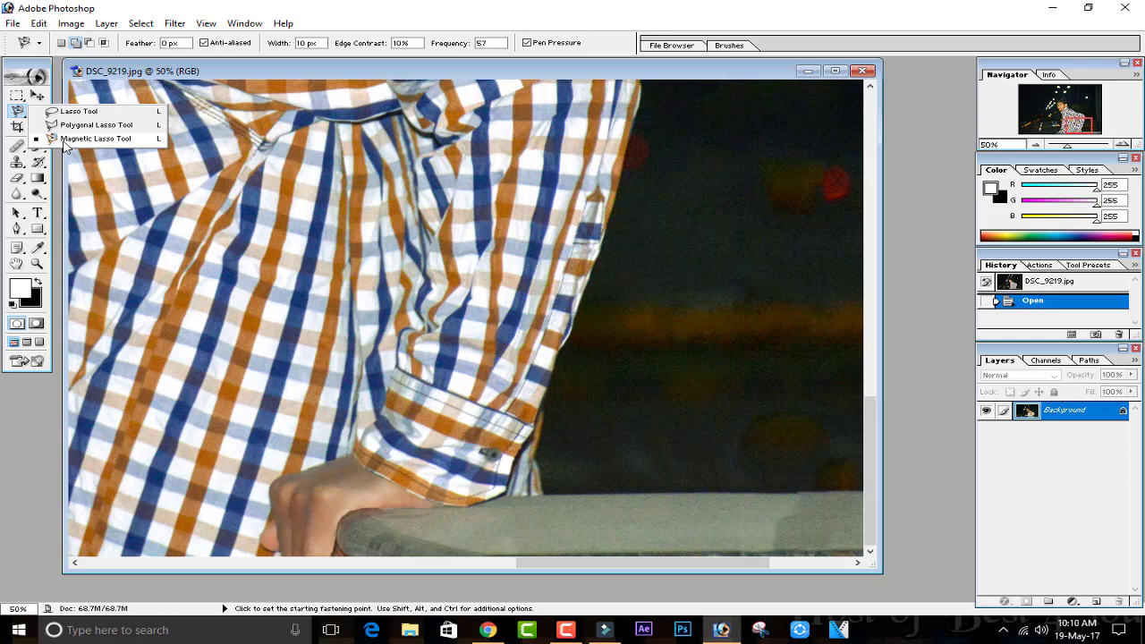
left_click(67, 141)
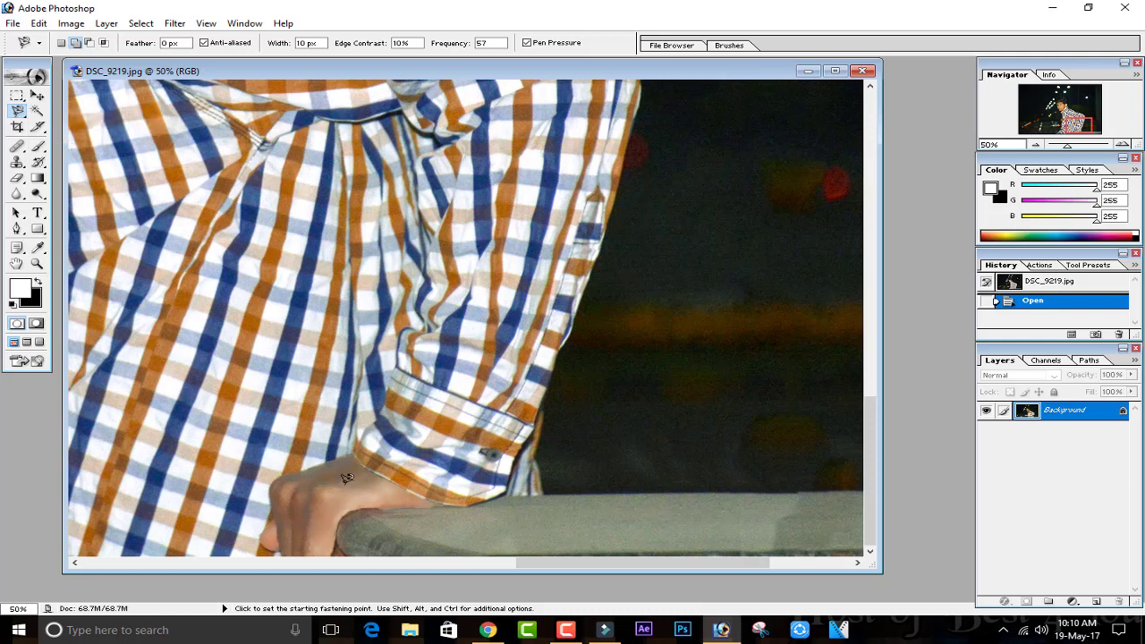
left_click(330, 549)
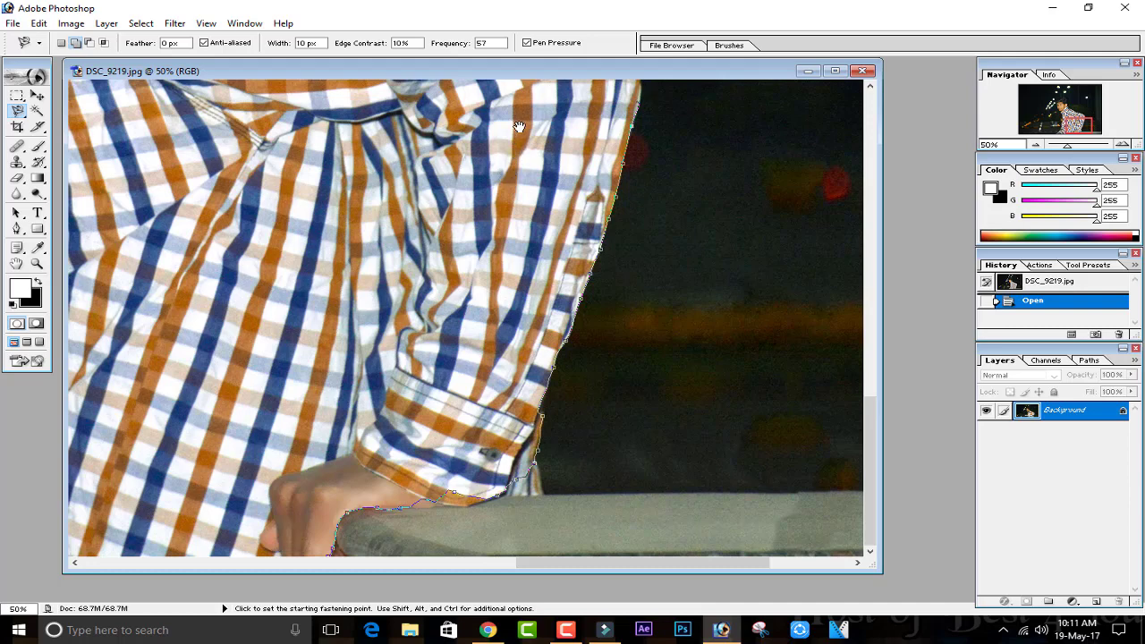
left_click_drag(518, 126, 512, 467)
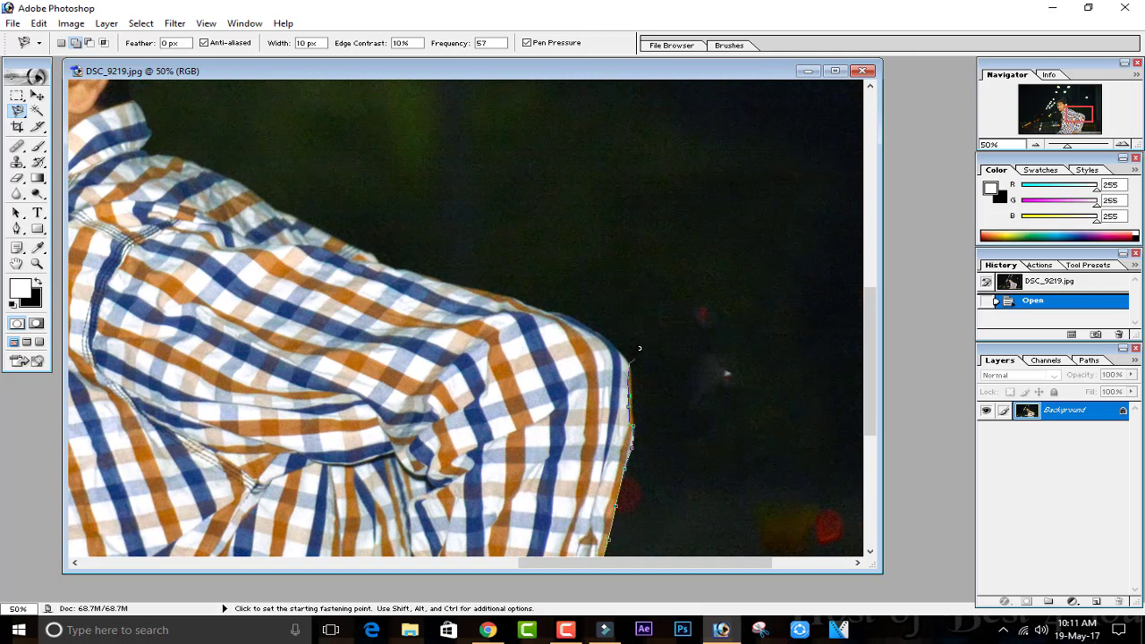
double_click(621, 350)
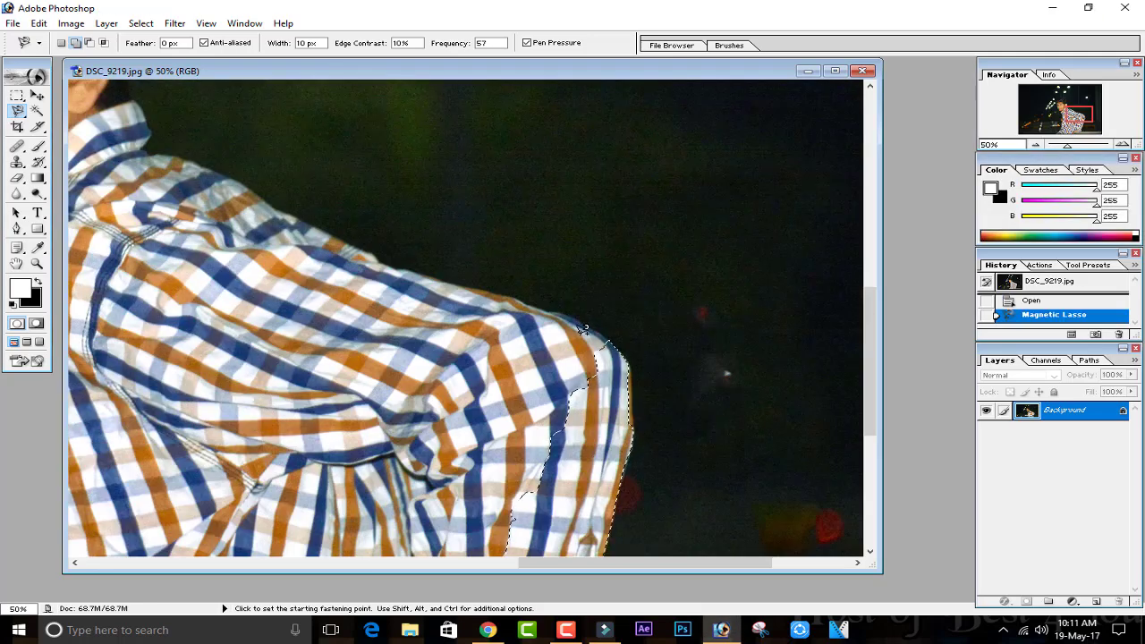
Add the rest of the man's body to the selection and subtract the excess background around his hair and face with the Magnetic Lasso
key("ctrl+minus")
key("ctrl+minus")
key("ctrl+minus")
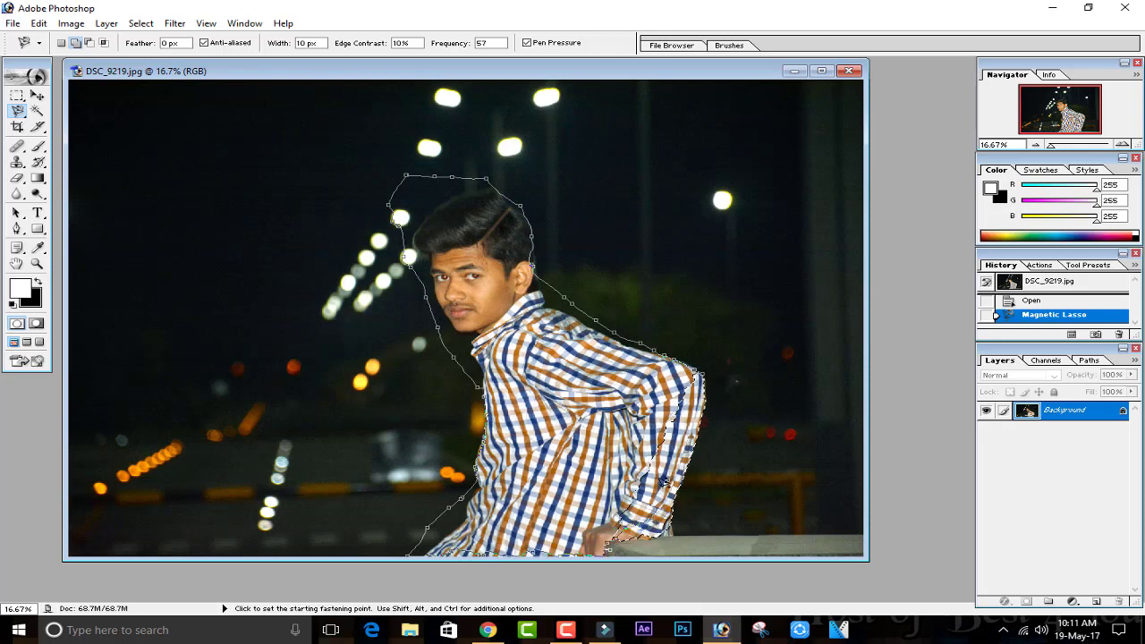
left_click(703, 374)
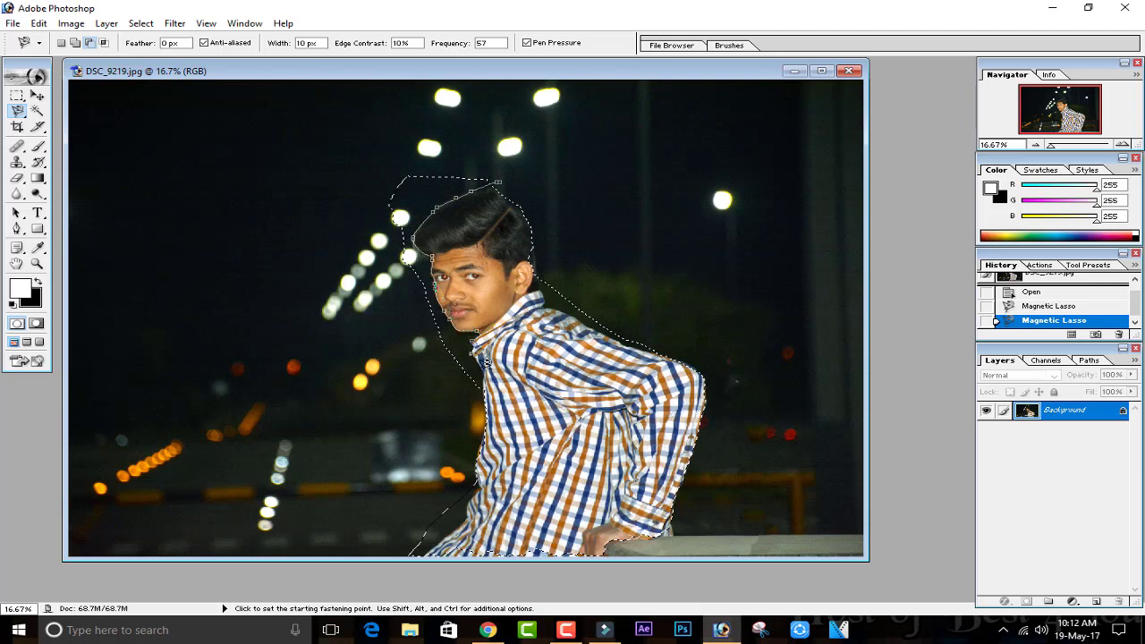
left_click(479, 411)
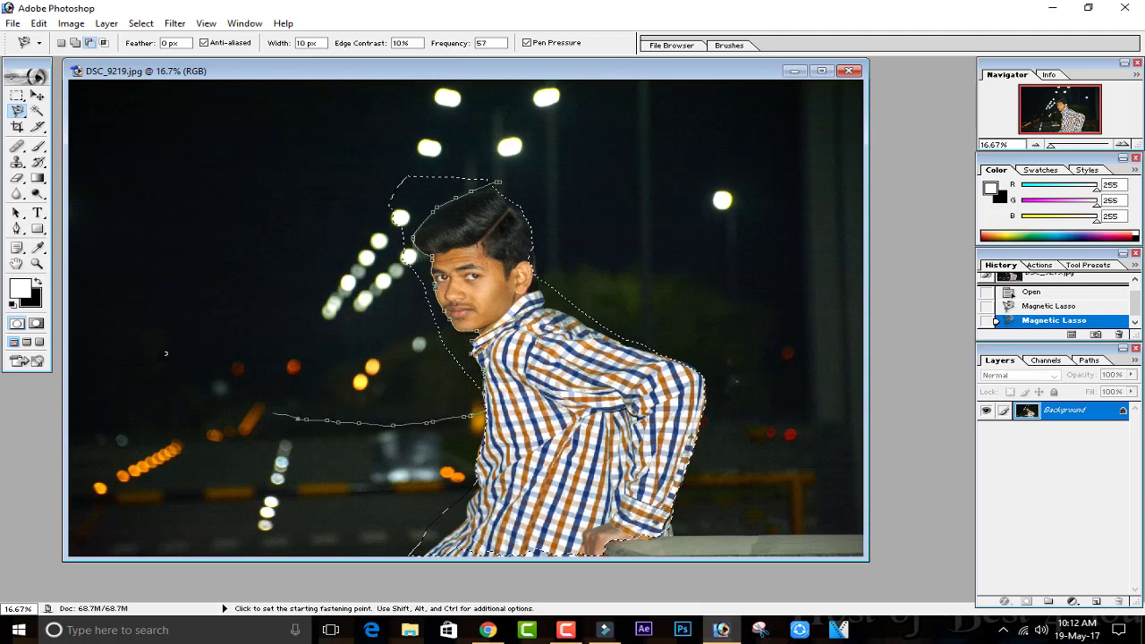
double_click(590, 128)
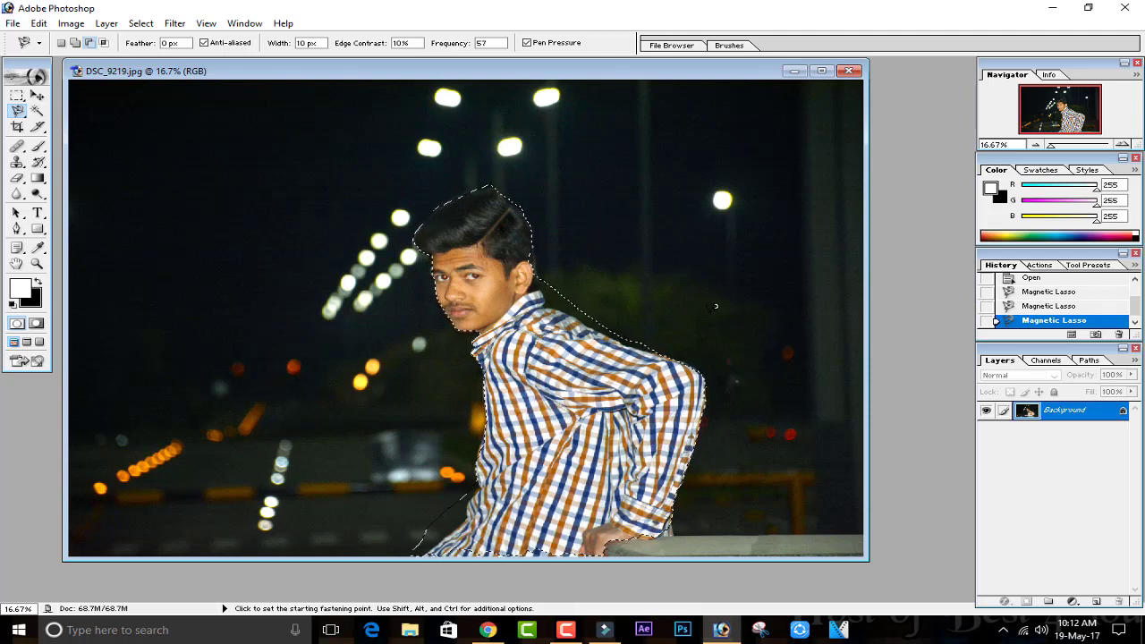
Try to intersect the selection with a Magnetic Lasso area behind the upper back, and undo it
left_click(105, 44)
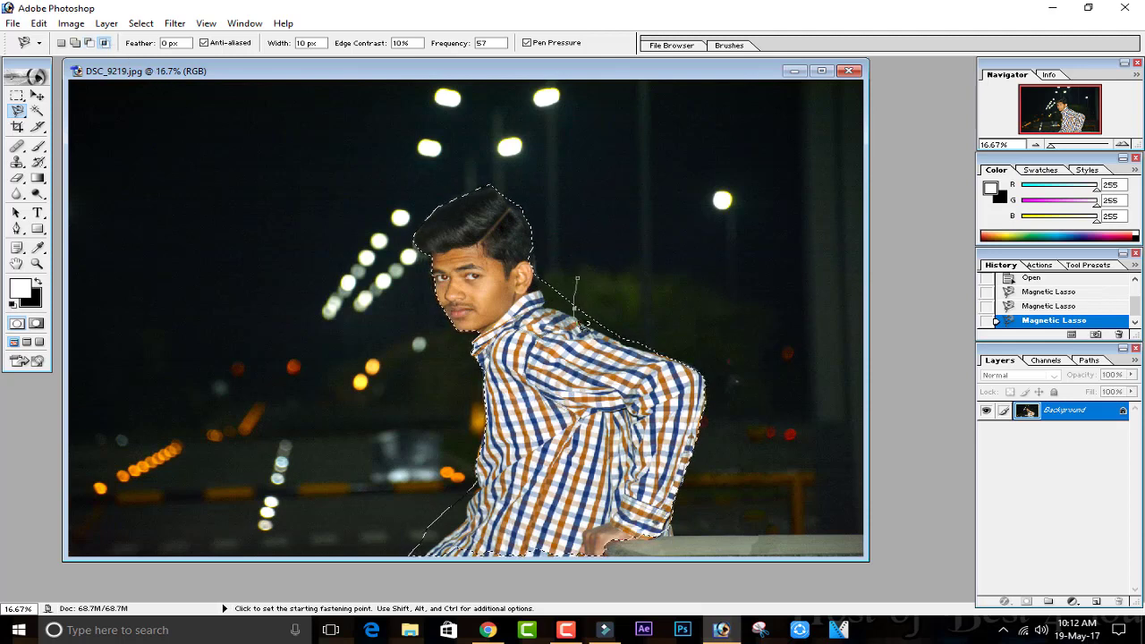
double_click(643, 224)
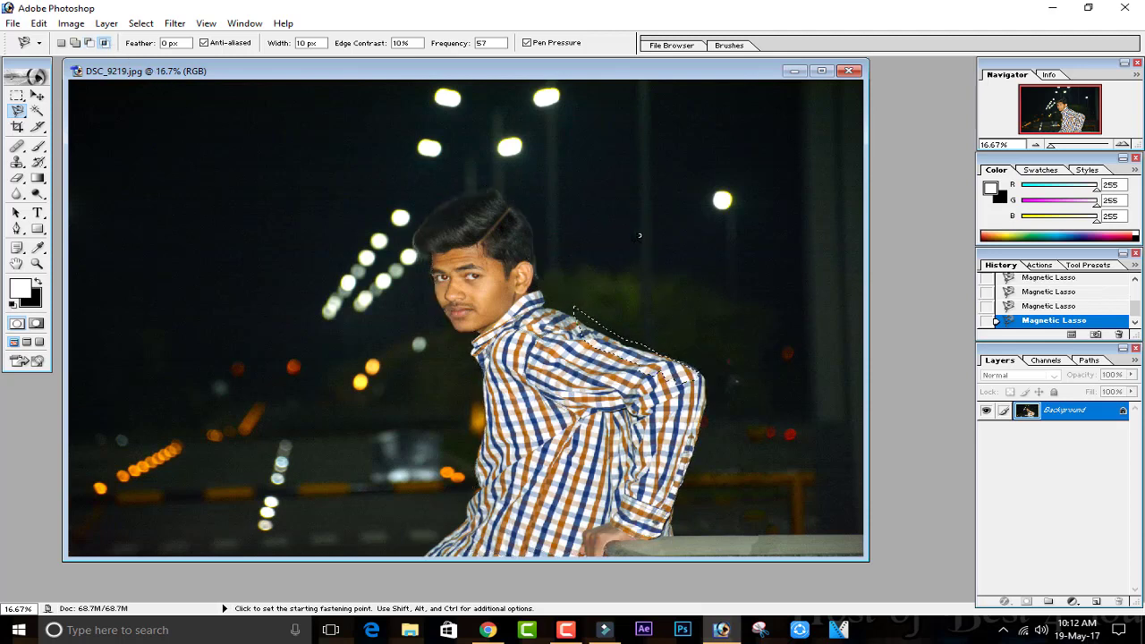
key("ctrl+z")
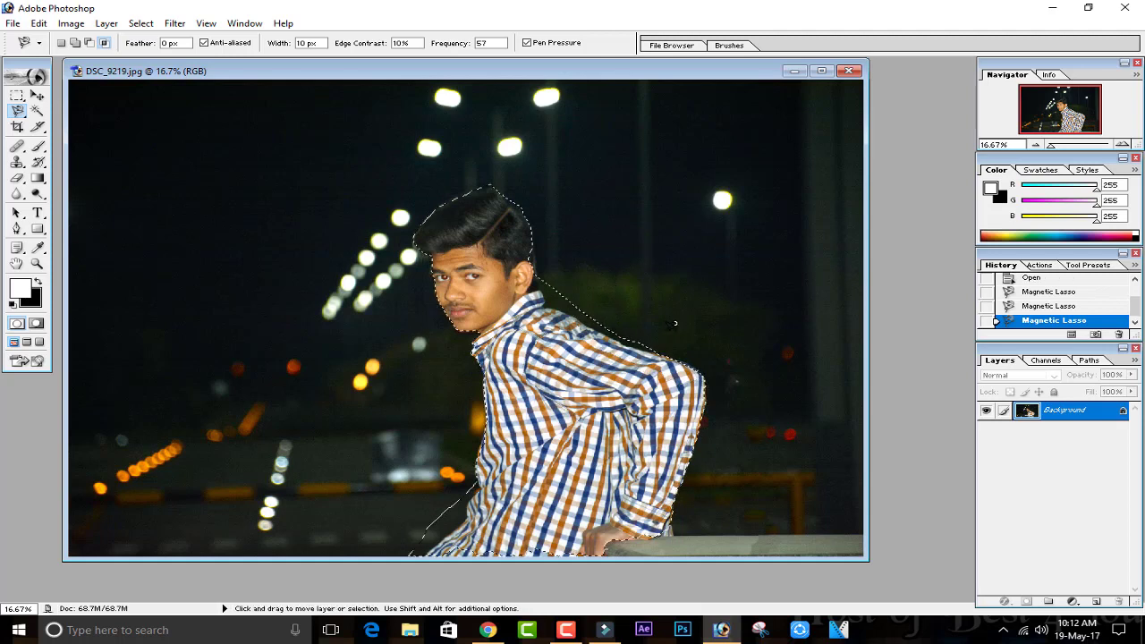
Try to subtract a small Magnetic Lasso area around the eye from the selection, and undo the deselection that follows
left_click(89, 43)
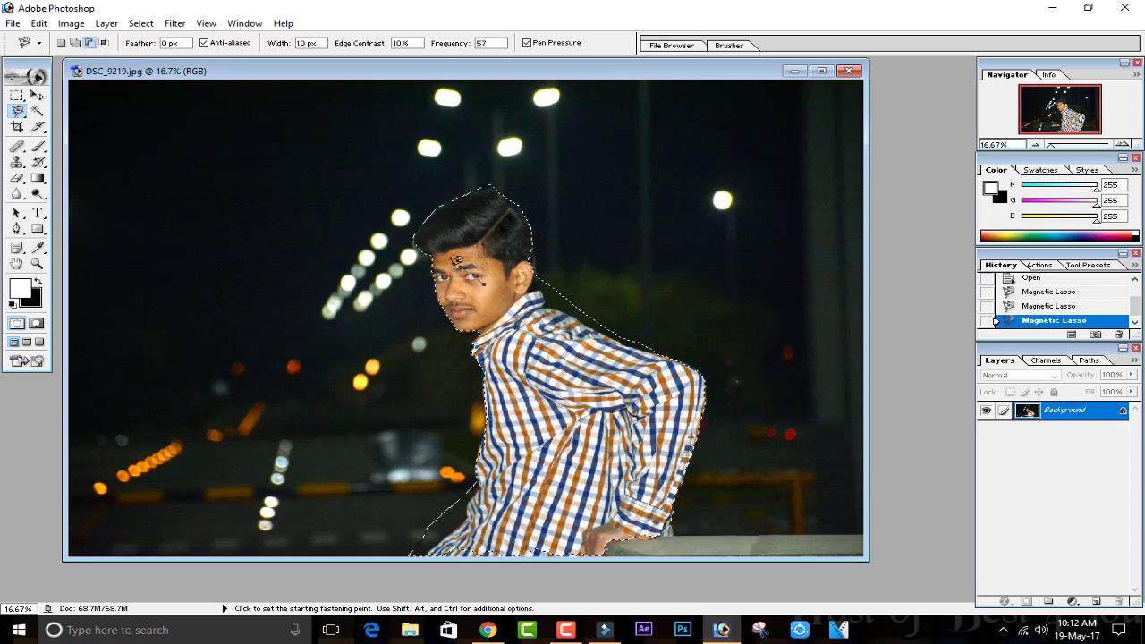
left_click(469, 259)
double_click(492, 278)
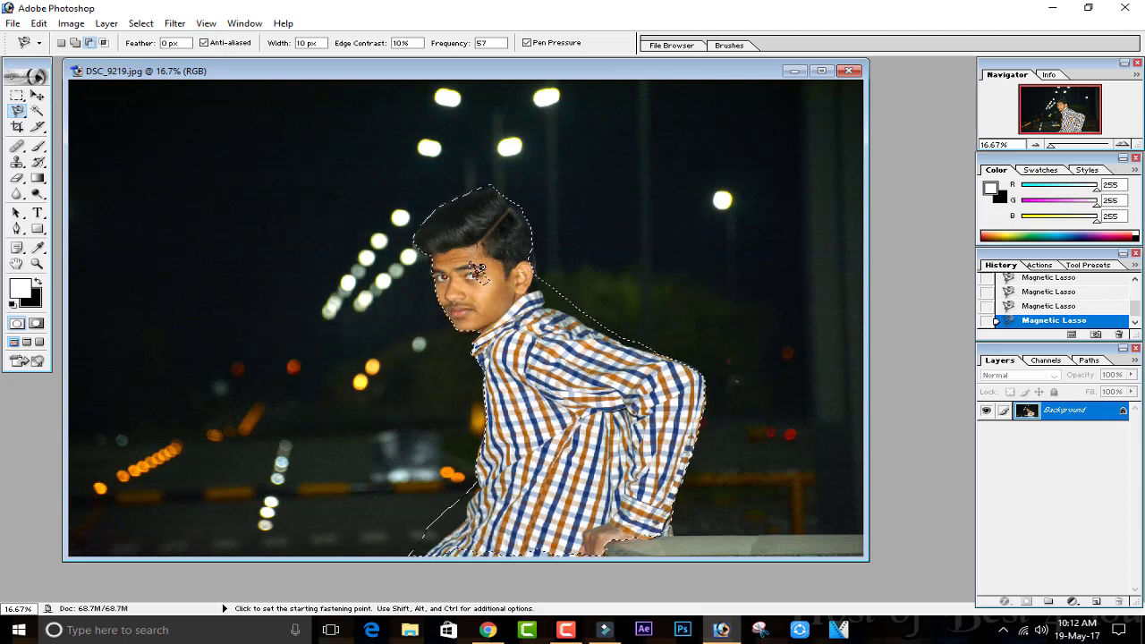
key("ctrl+plus")
key("ctrl+d")
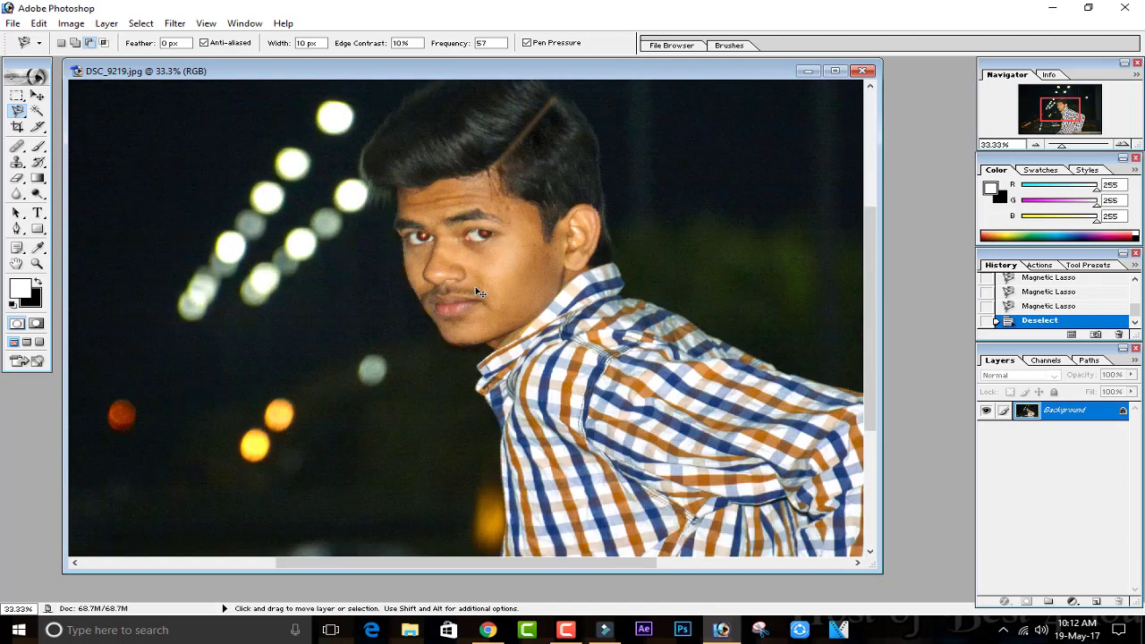
key("ctrl+z")
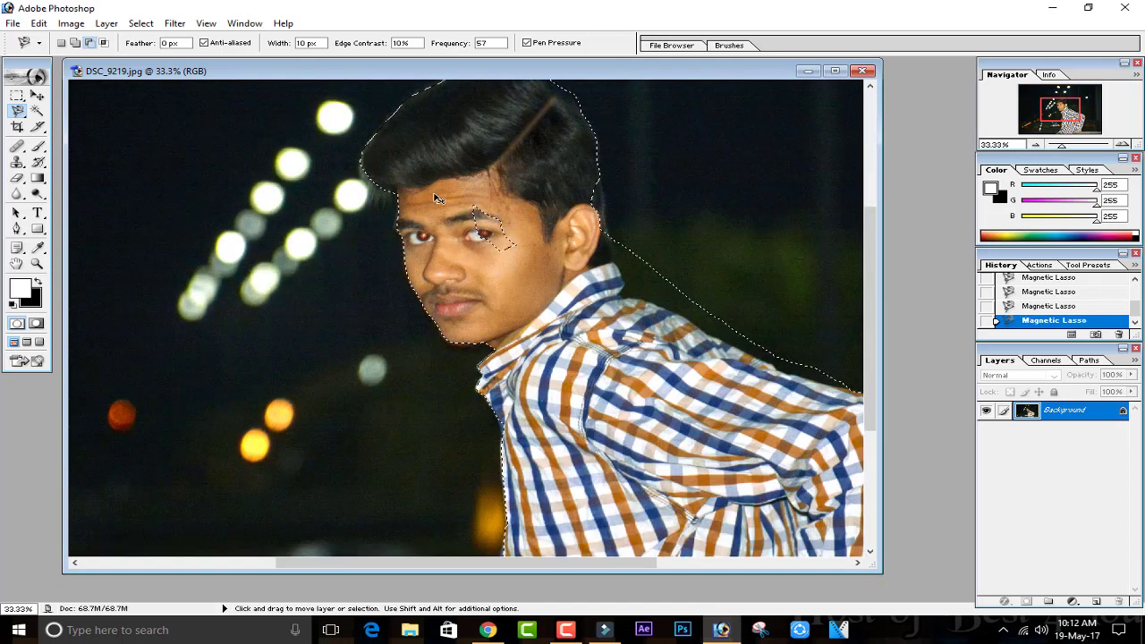
Try to intersect the selection with an area around the eye, and step back to the full-body selection without the eye cutout
left_click(104, 42)
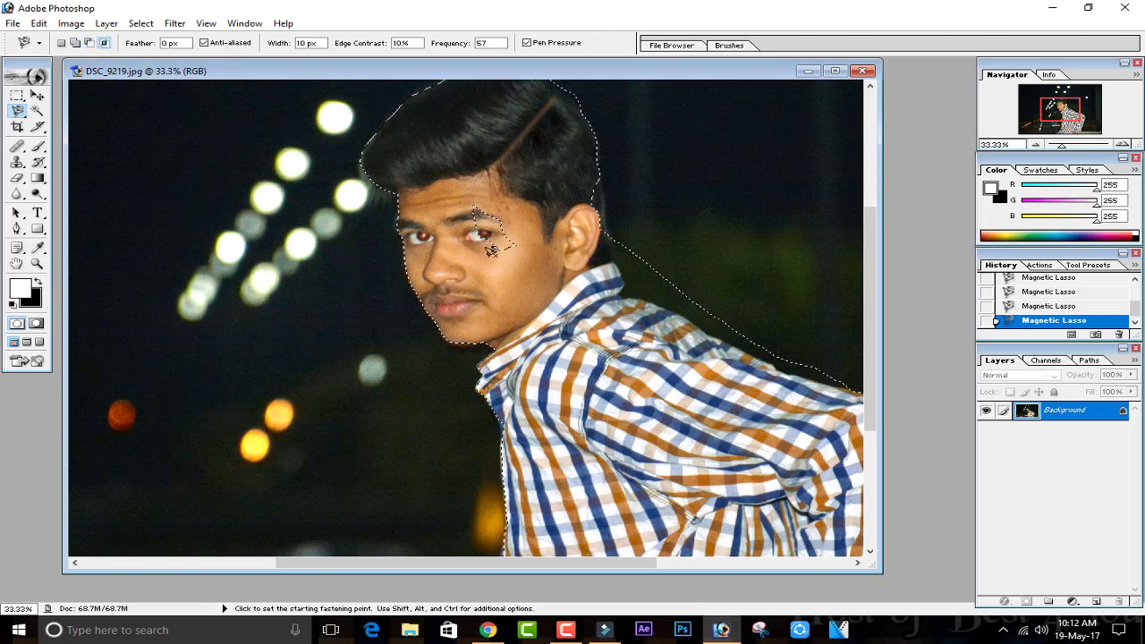
left_click(499, 233)
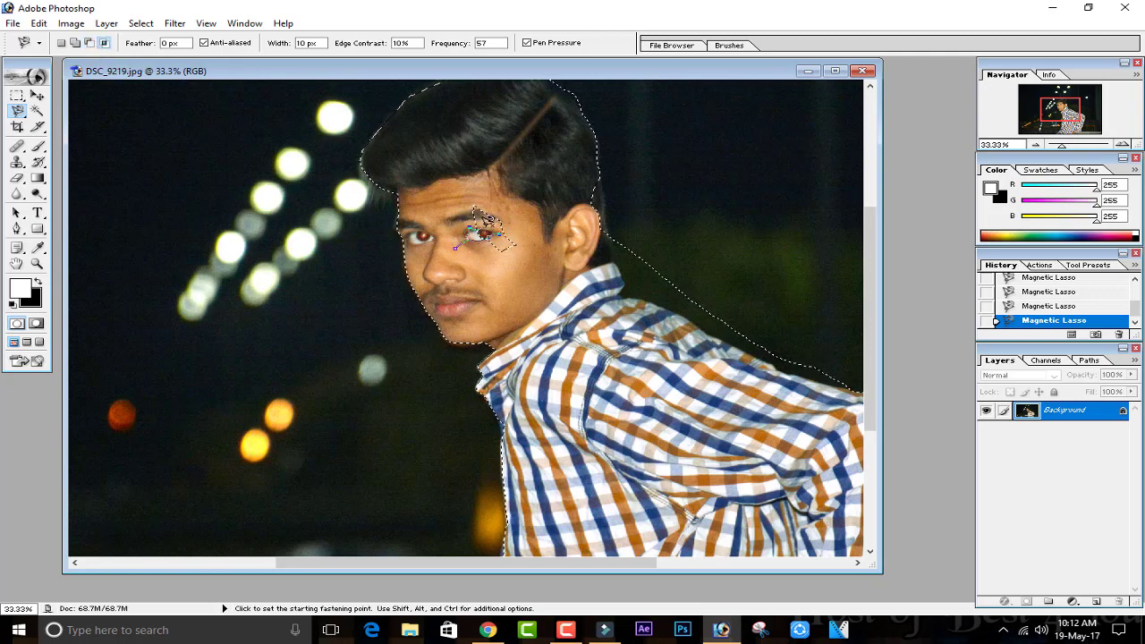
left_click(499, 234)
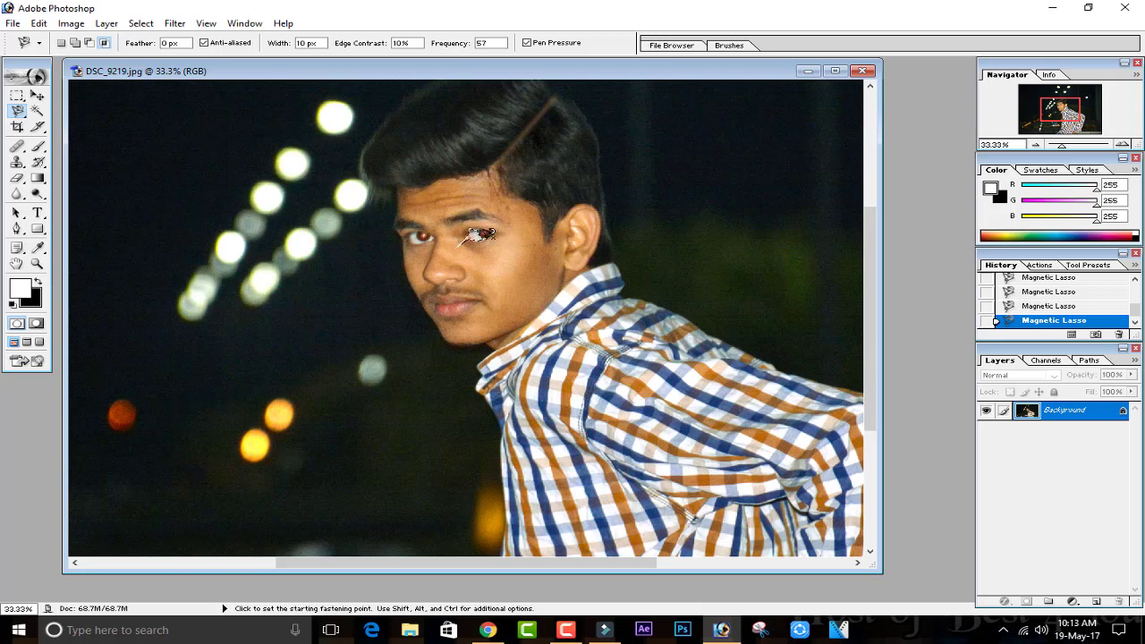
key("ctrl")
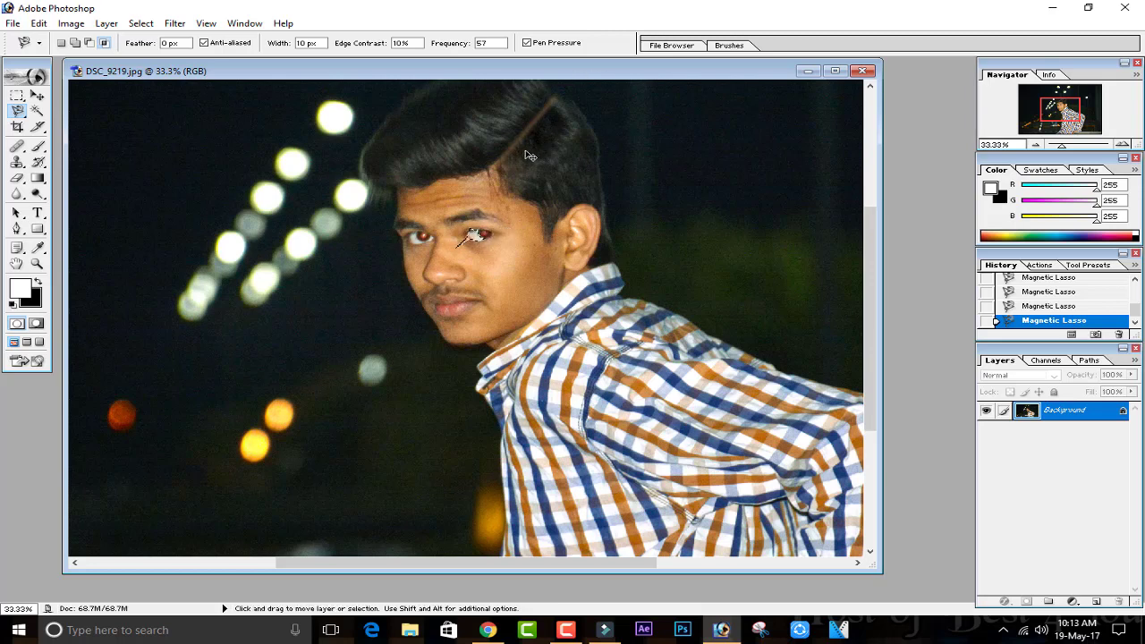
key("ctrl+alt+z")
key("ctrl+alt+z")
key("ctrl+alt+z")
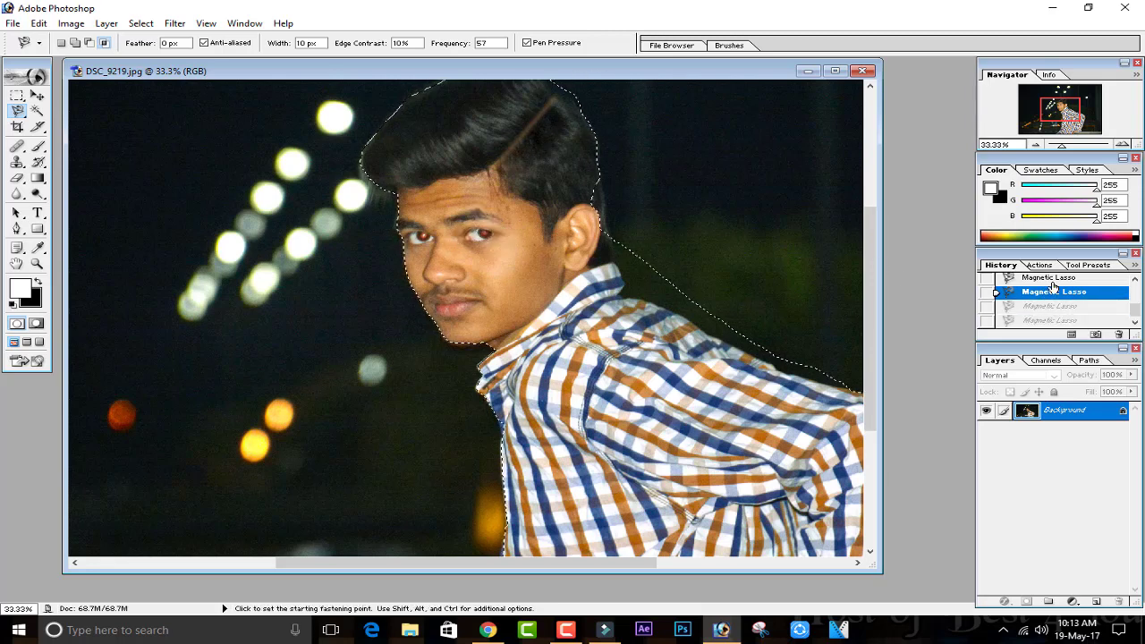
left_click(1049, 306)
key("ctrl+alt+z")
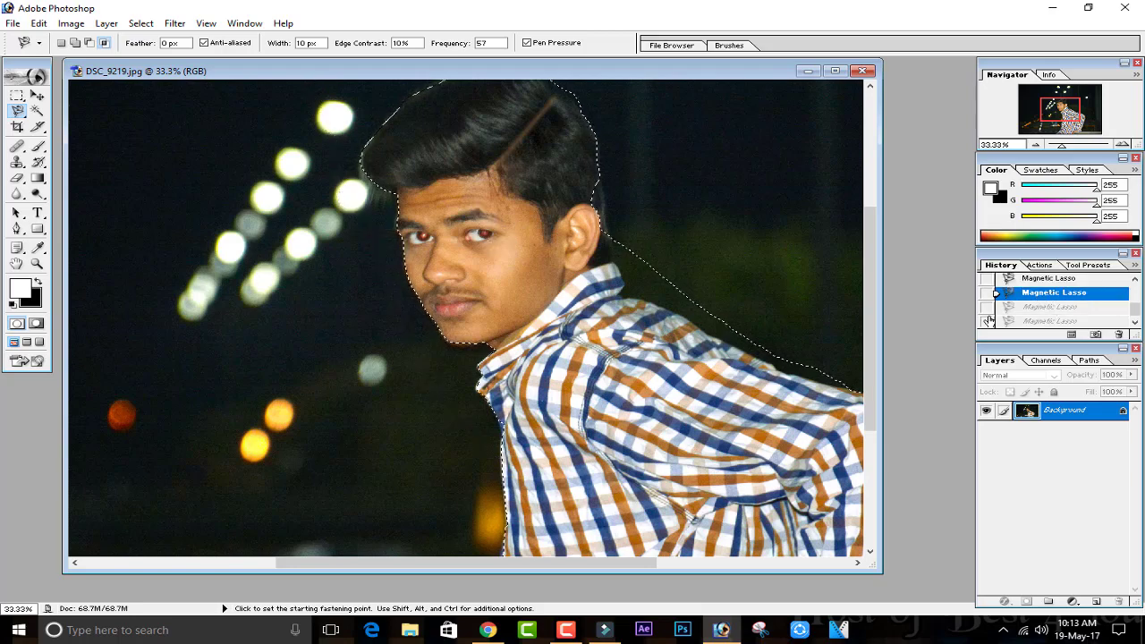
Add the missing strip of hair and neck behind the ear to the selection with the Polygonal Lasso
key("ctrl+minus")
key("ctrl+plus")
key("ctrl+plus")
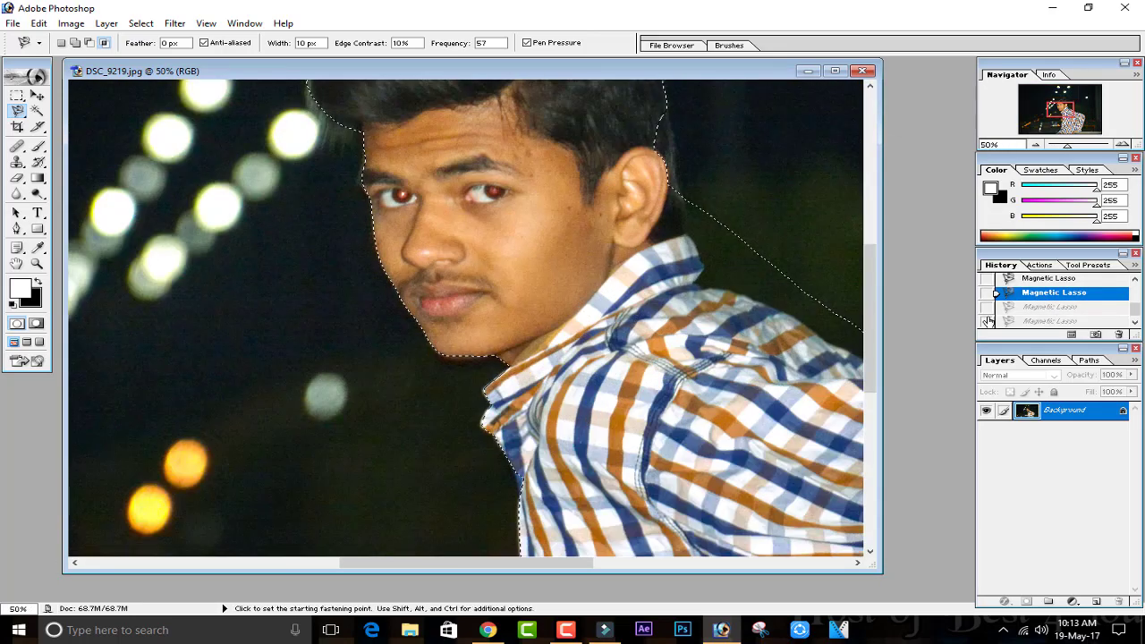
left_click_drag(685, 412, 415, 550)
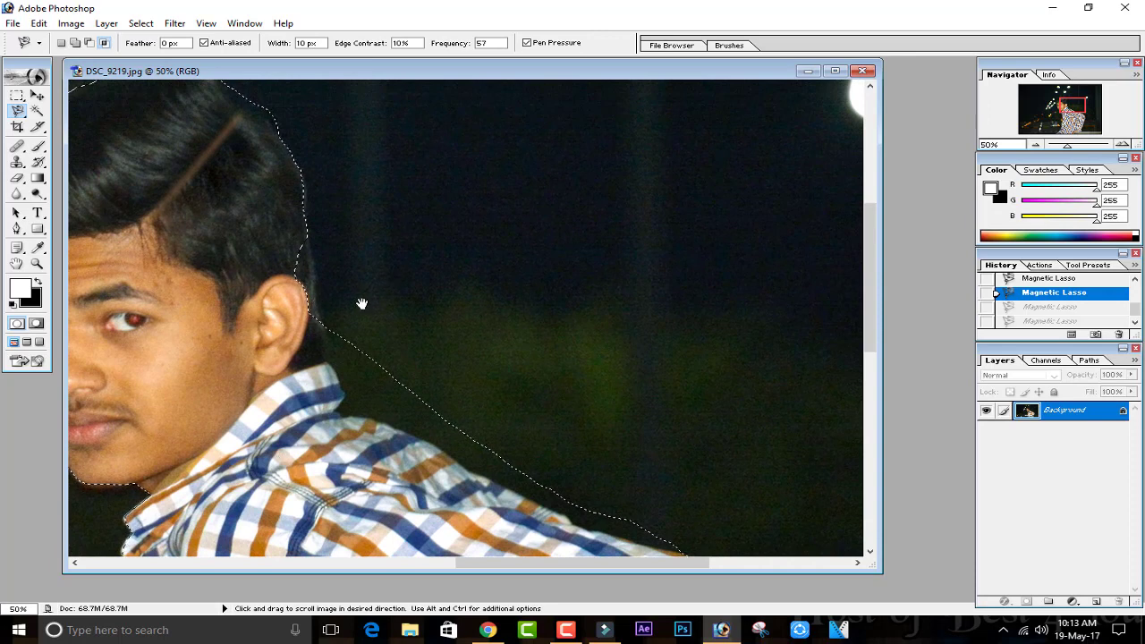
left_click(16, 112)
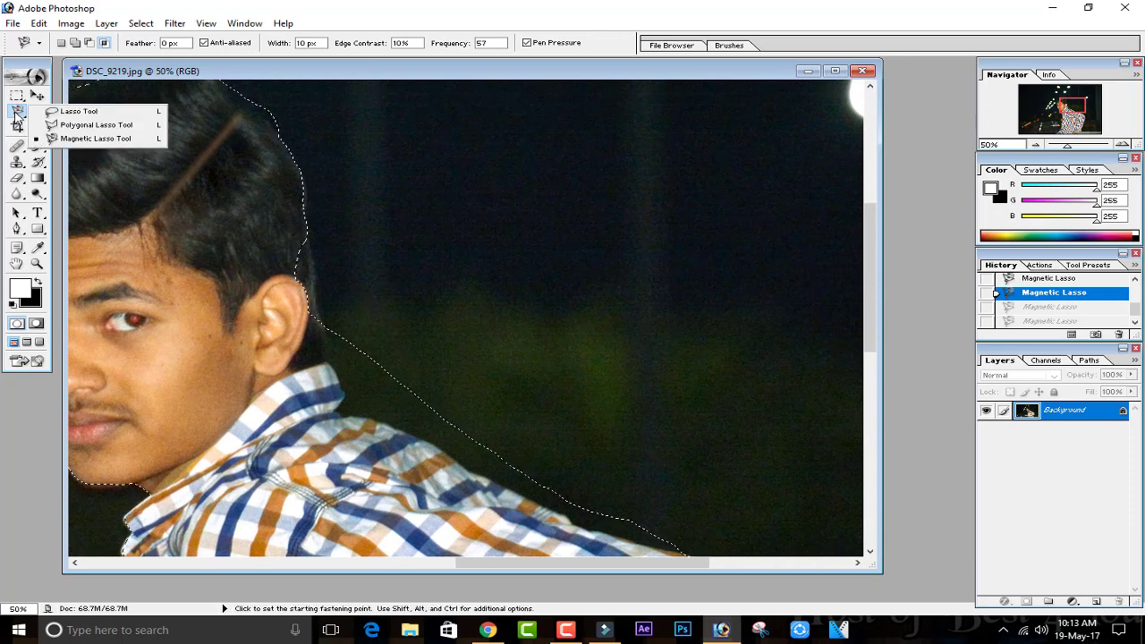
left_click(105, 125)
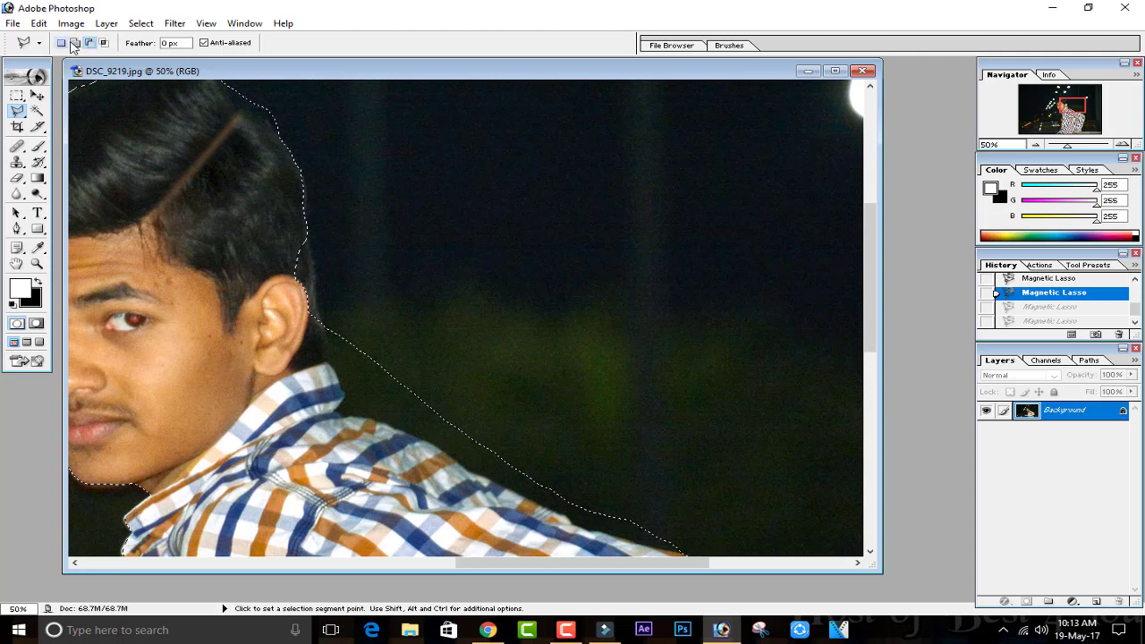
left_click(73, 42)
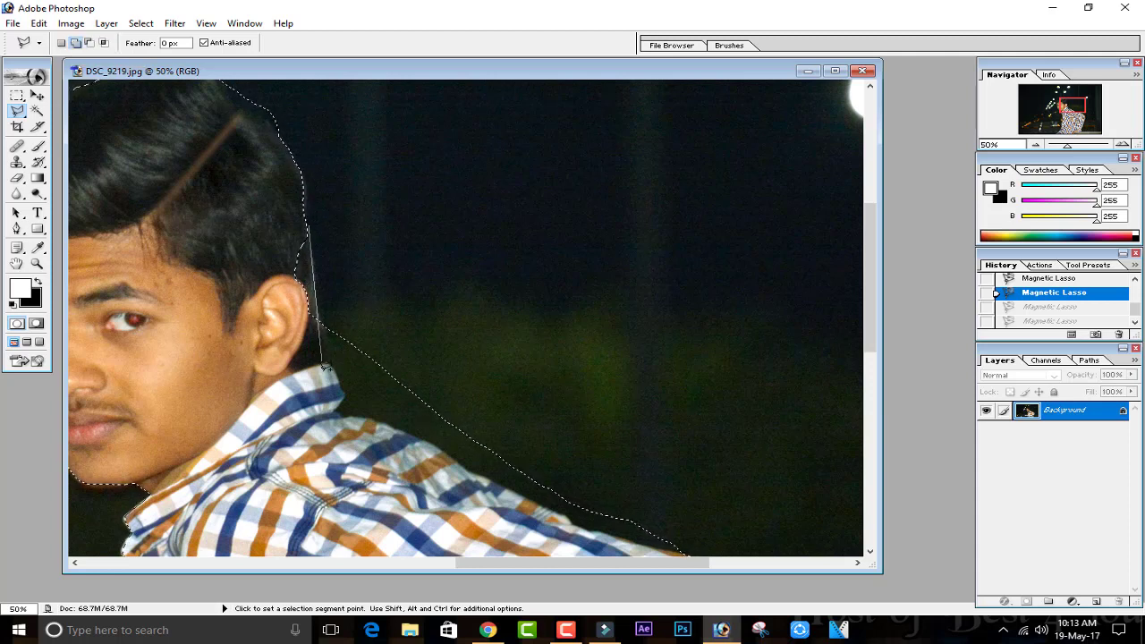
left_click(324, 366)
left_click(170, 383)
left_click(189, 248)
left_click(308, 224)
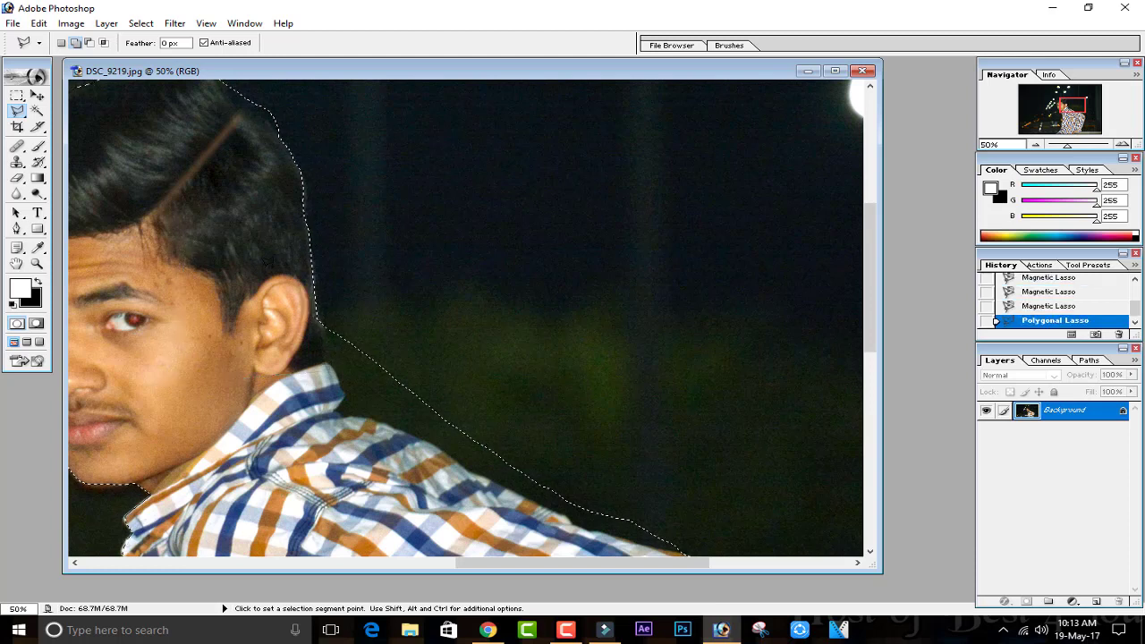
Subtract the dark background wedge behind the neck and upper back from the selection with the Polygonal Lasso
left_click(92, 42)
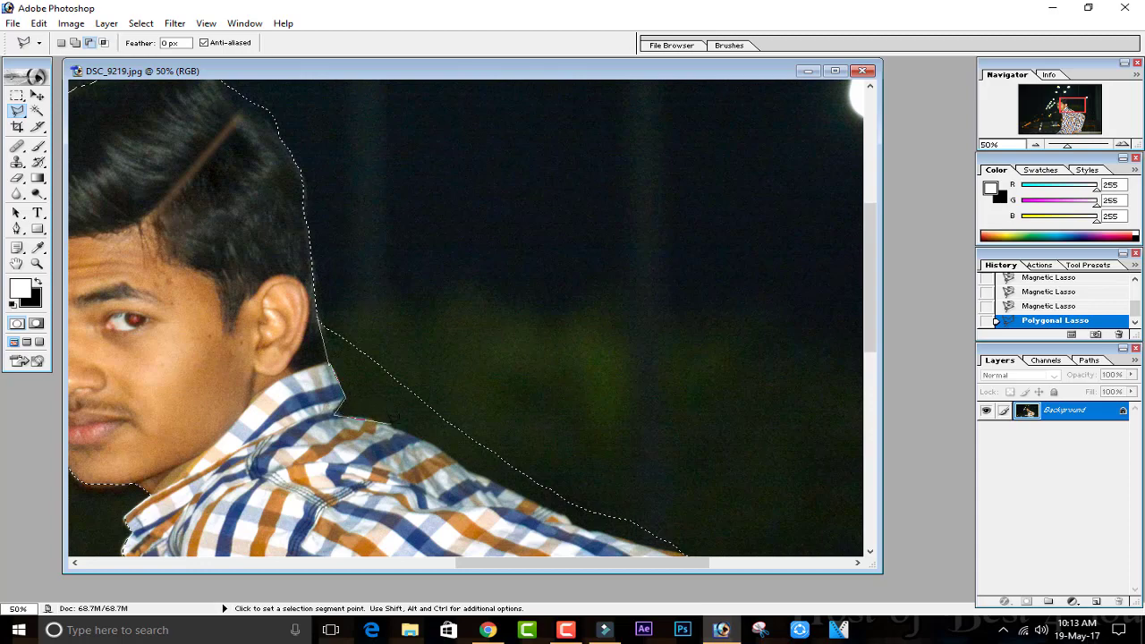
scroll(492, 420, "down", 8)
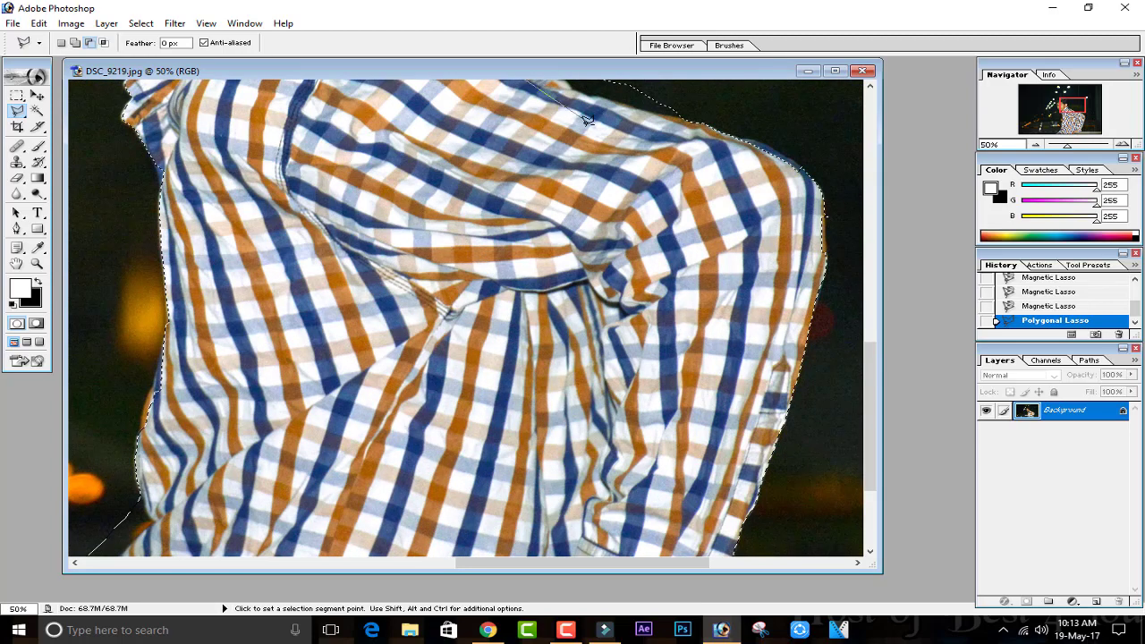
scroll(567, 148, "up", 8)
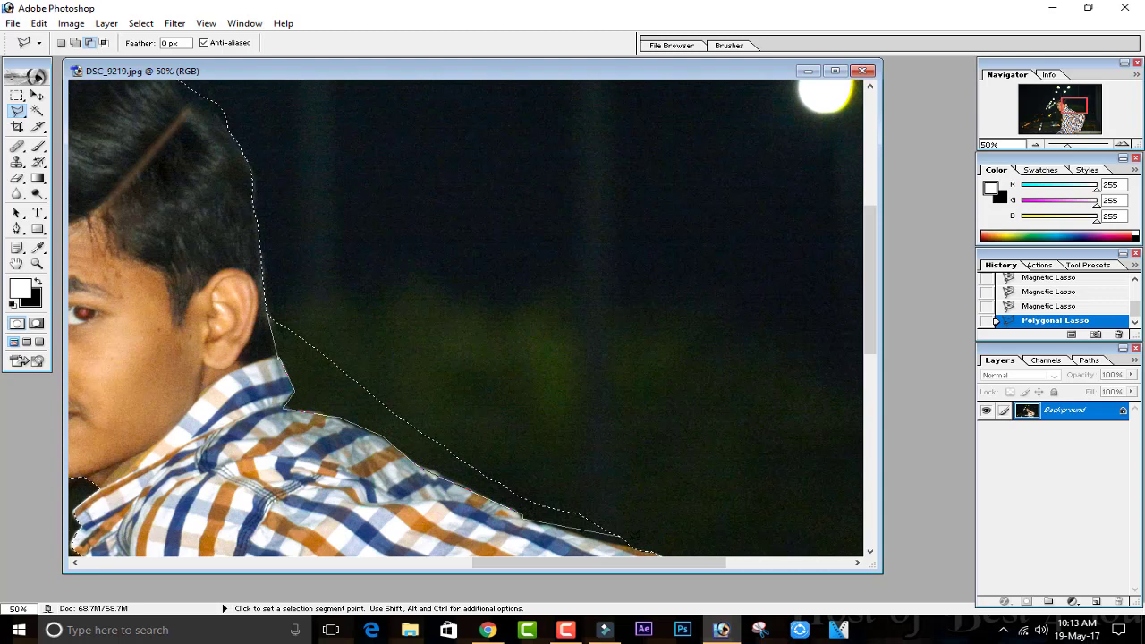
left_click(657, 554)
left_click(677, 293)
double_click(434, 170)
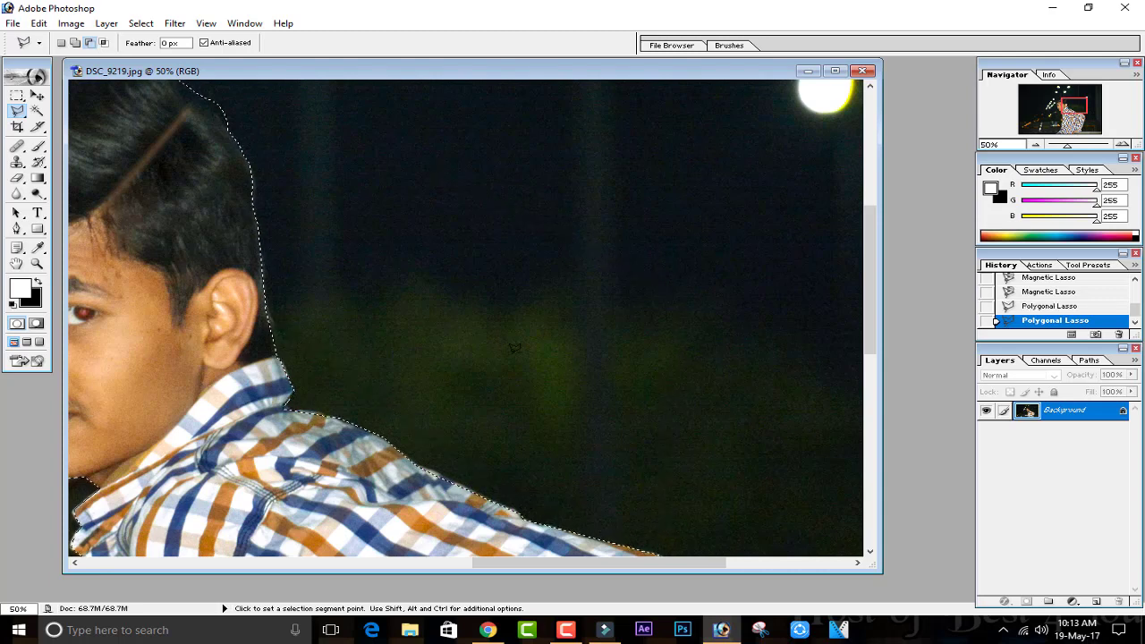
Add a small area along the shirt's rear shoulder edge to the selection with the Polygonal Lasso
left_click_drag(498, 350, 137, 135)
left_click_drag(319, 284, 285, 180)
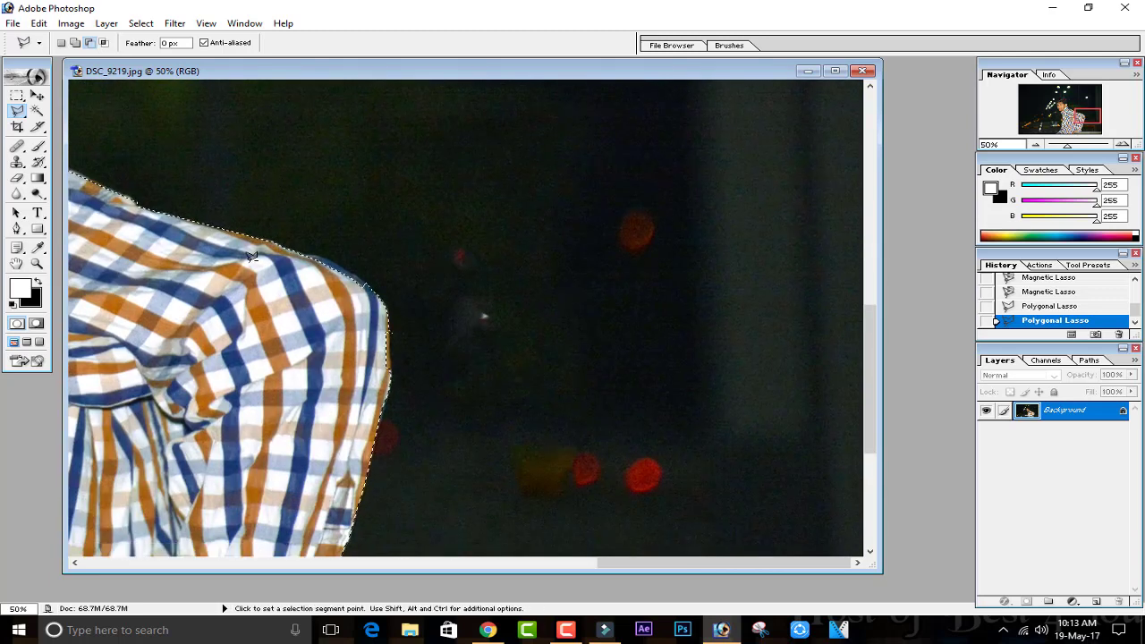
left_click(75, 43)
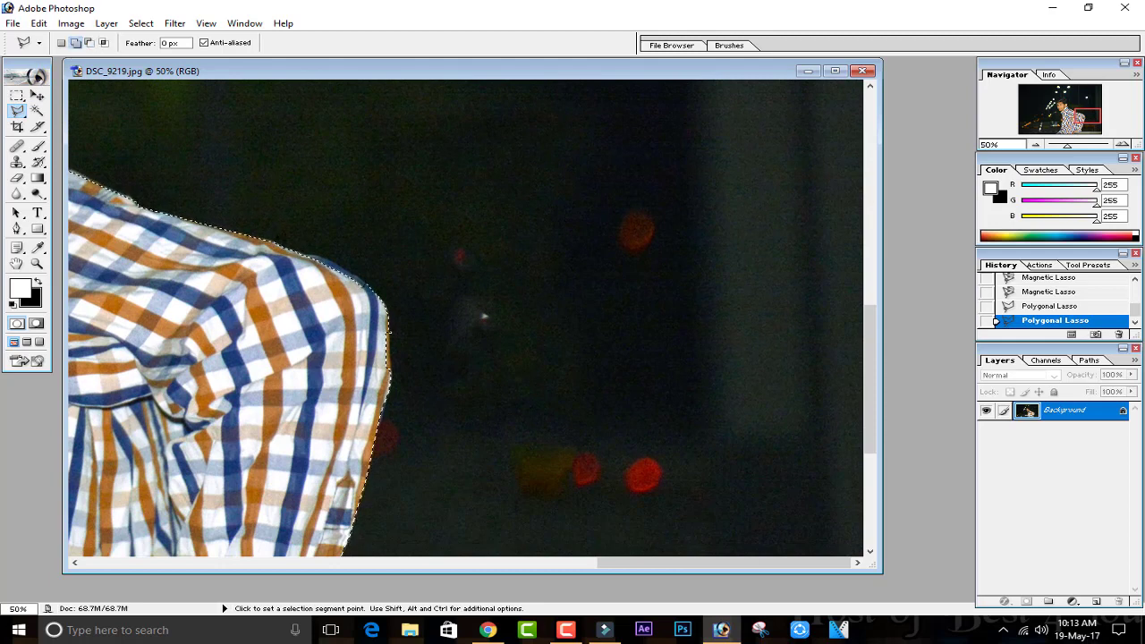
left_click(309, 255)
double_click(286, 327)
Subtract the background beside the shirt's lower front edge from the selection with several freehand Lasso strokes
left_click_drag(490, 409, 760, 403)
mouse_move(429, 362)
left_mouse_down()
mouse_move(603, 373)
mouse_move(642, 362)
left_mouse_up()
left_click_drag(387, 409, 508, 202)
mouse_move(406, 376)
left_mouse_down()
mouse_move(529, 453)
mouse_move(565, 293)
mouse_move(653, 294)
left_mouse_up()
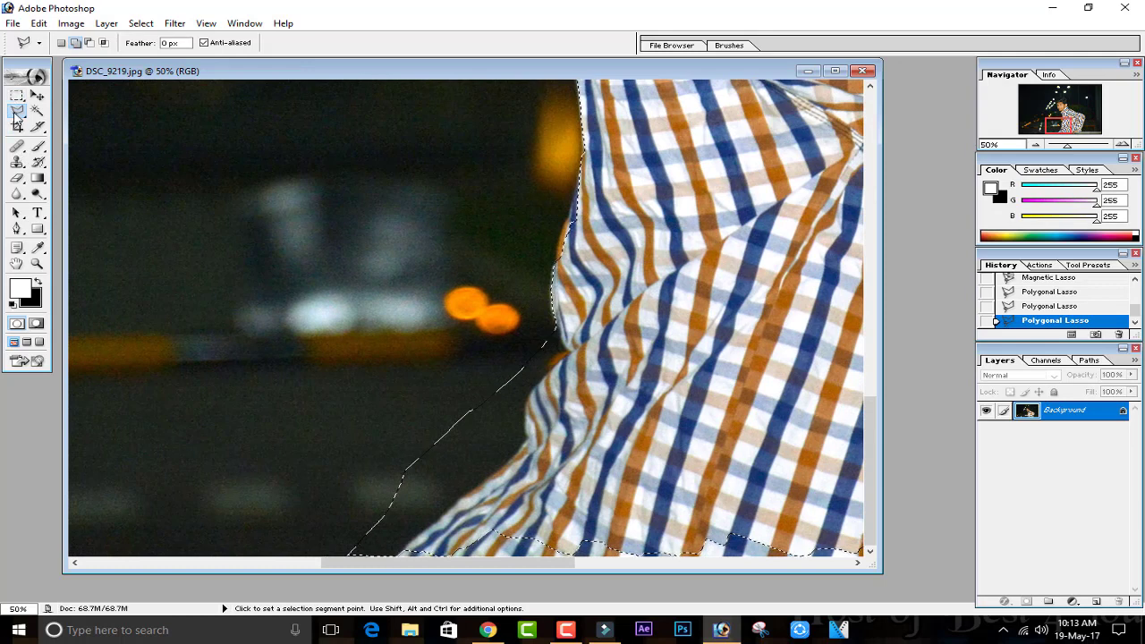
left_click_drag(15, 113, 63, 109)
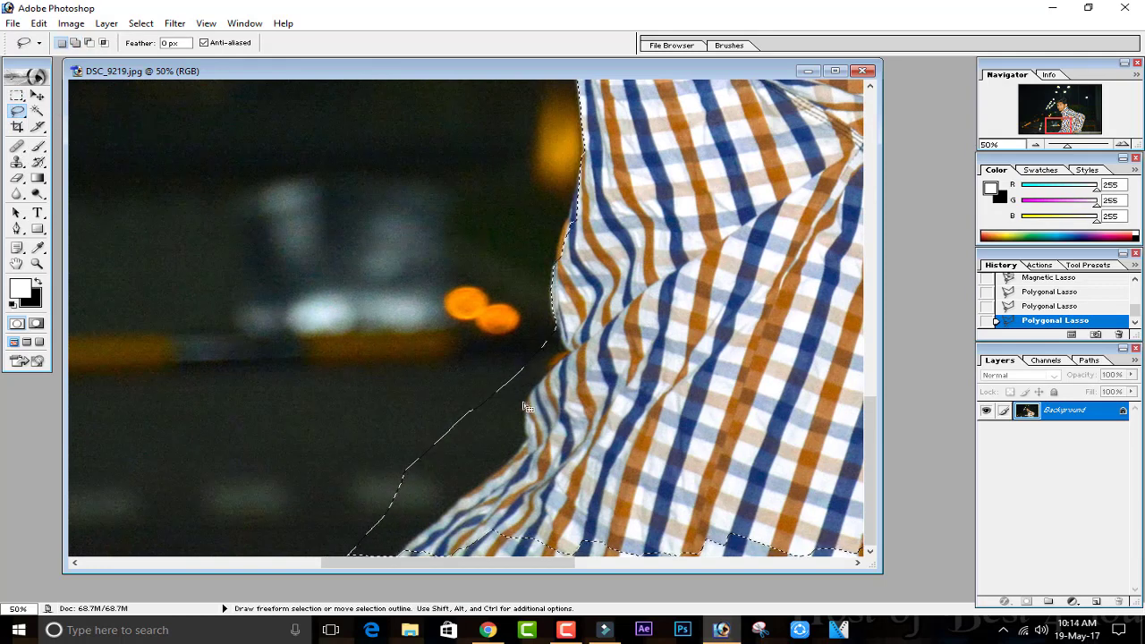
left_click(89, 43)
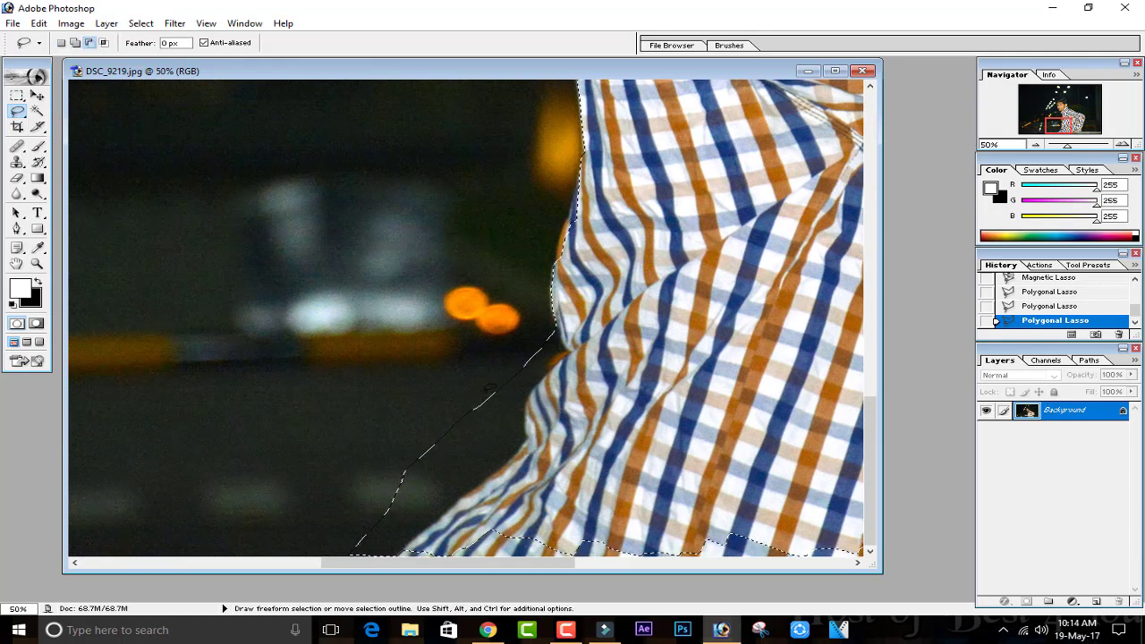
left_click_drag(490, 388, 560, 315)
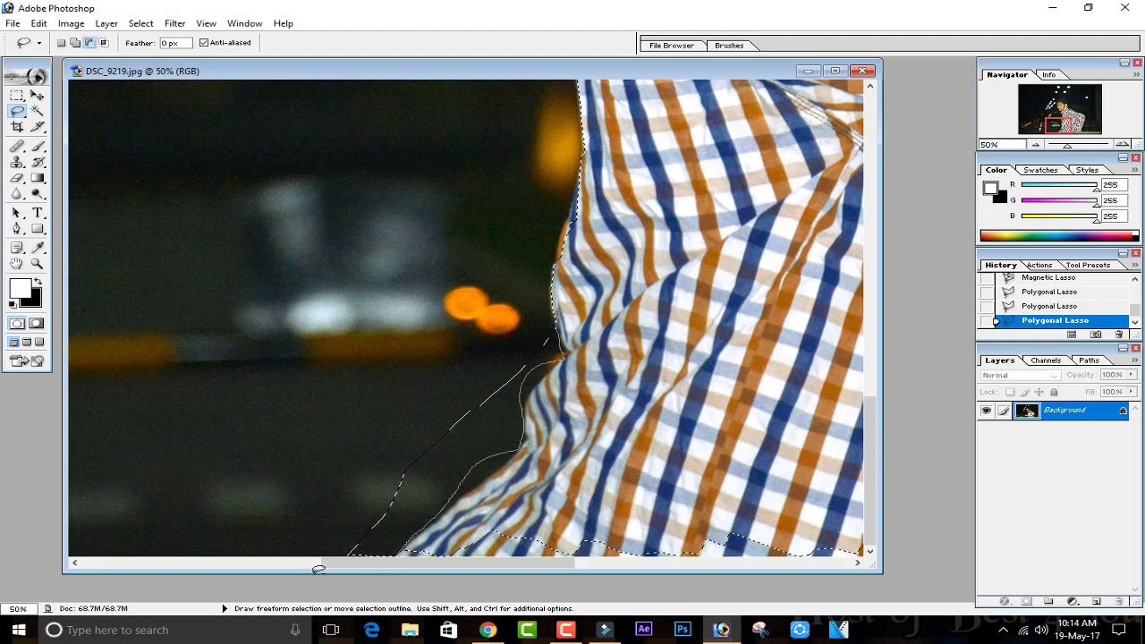
mouse_move(318, 569)
left_mouse_down()
mouse_move(285, 405)
mouse_move(465, 218)
left_mouse_up()
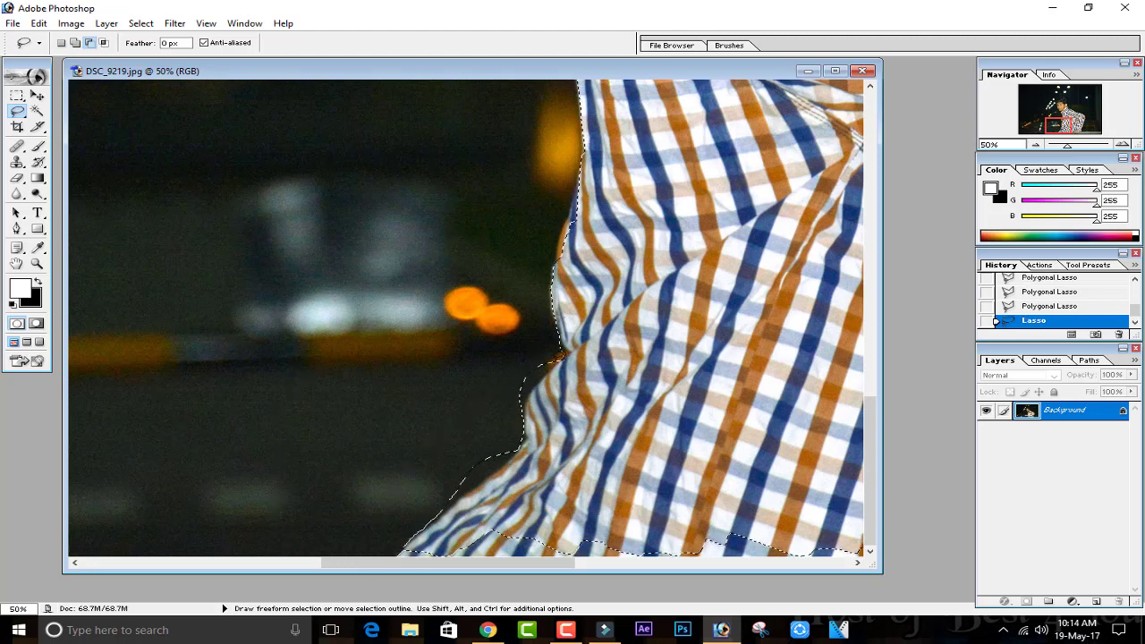
mouse_move(491, 407)
left_mouse_down()
mouse_move(495, 366)
mouse_move(552, 365)
left_mouse_up()
left_click_drag(492, 410, 520, 382)
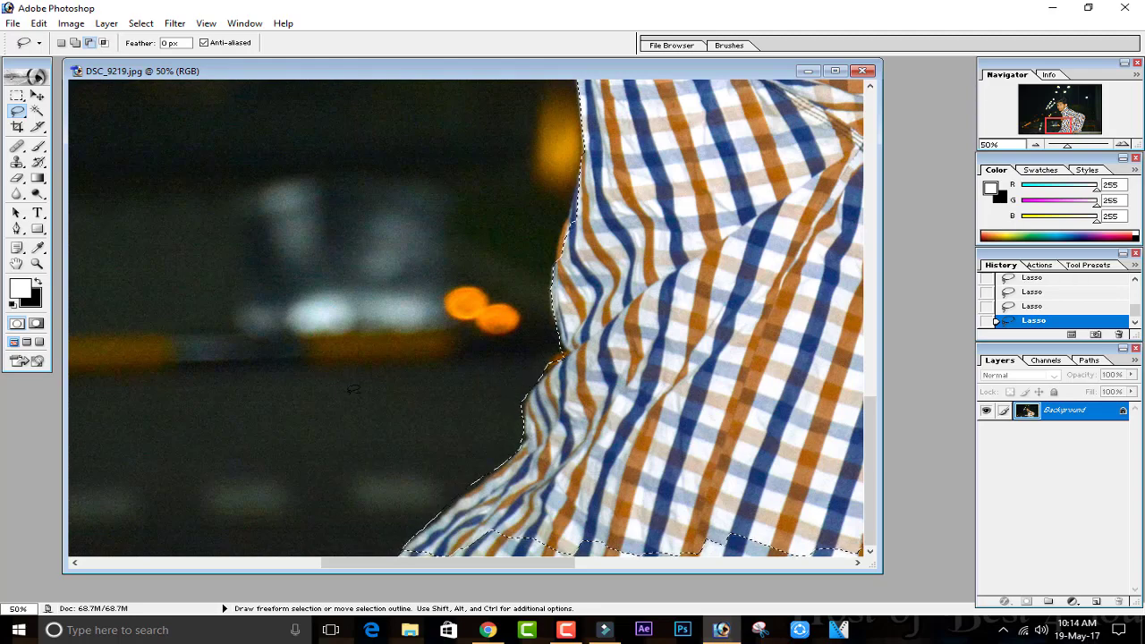
Examine the selection outline around the whole man and close up along the face, hair and collar
key("ctrl+minus")
key("ctrl+minus")
key("ctrl+minus")
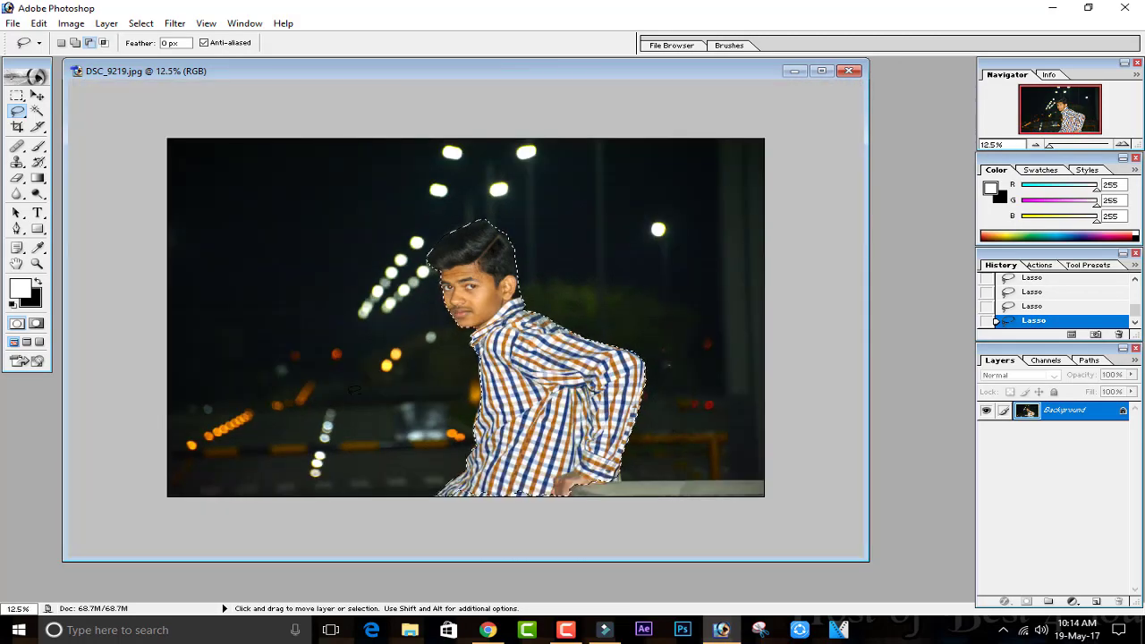
key("ctrl+plus")
key("ctrl+plus")
key("ctrl+plus")
key("ctrl+minus")
key("ctrl+minus")
key("ctrl+minus")
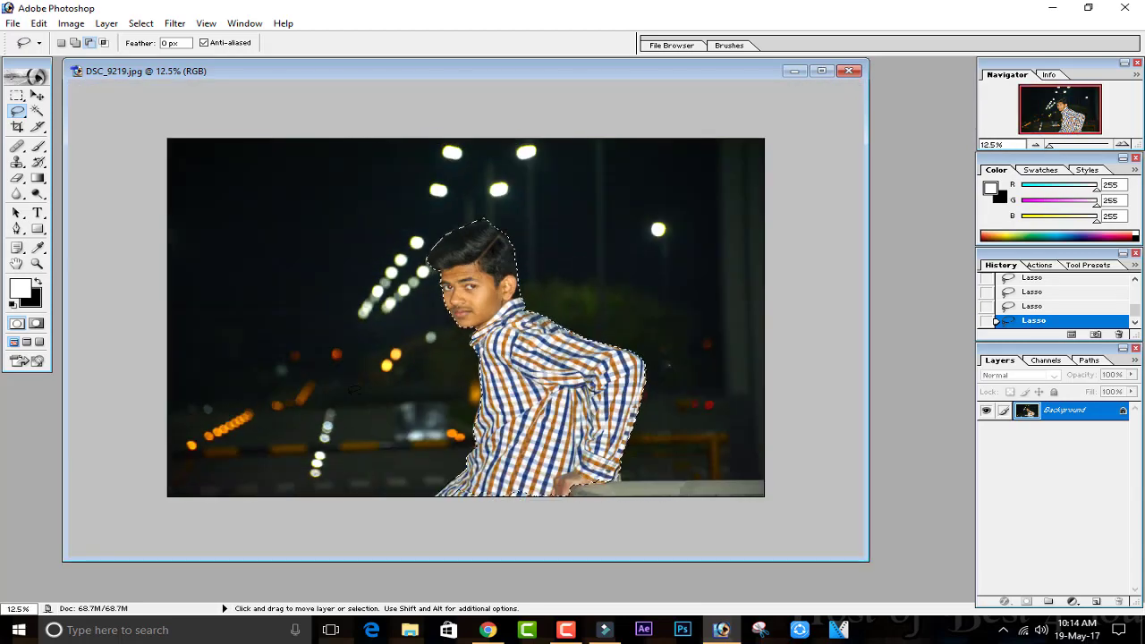
scroll(582, 458, "down", 1)
scroll(582, 452, "up", 5)
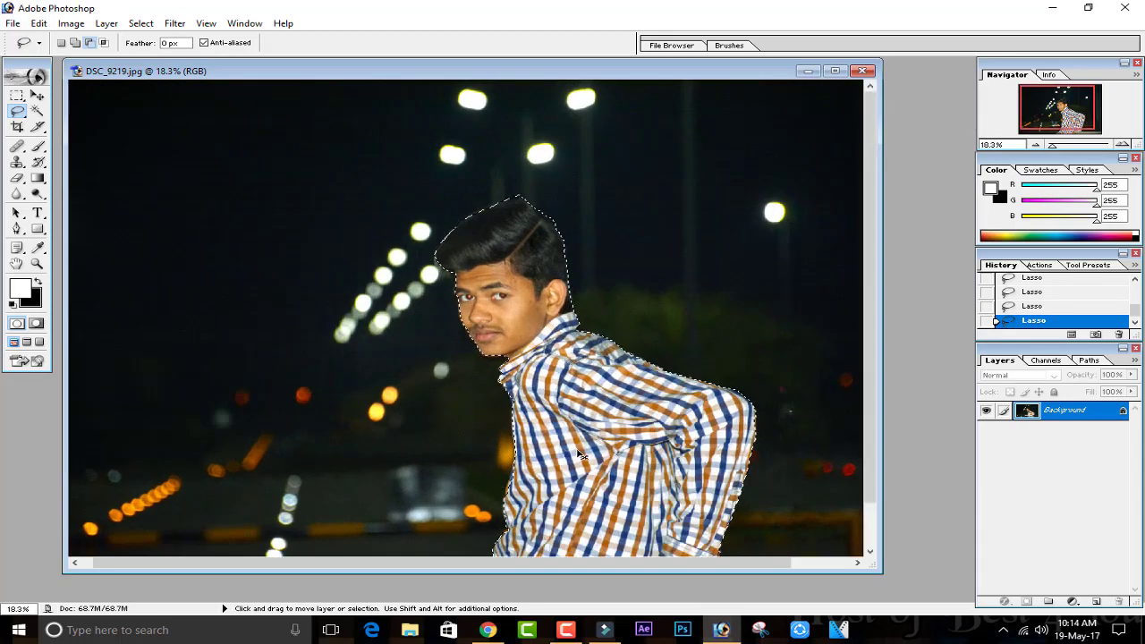
scroll(583, 429, "right", 3)
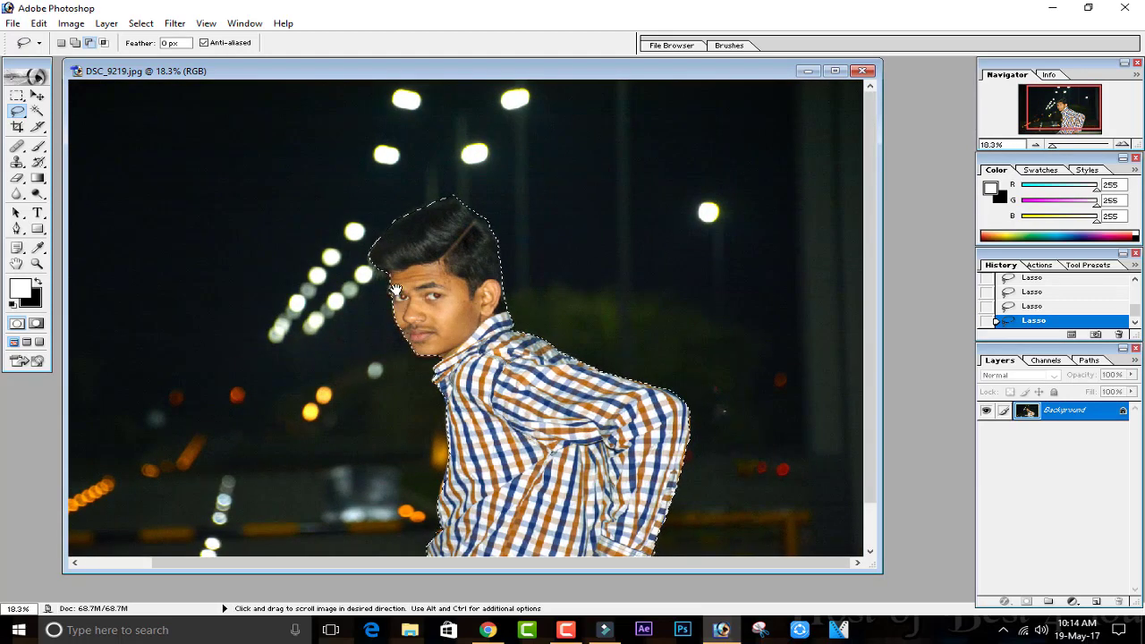
scroll(395, 288, "up", 3)
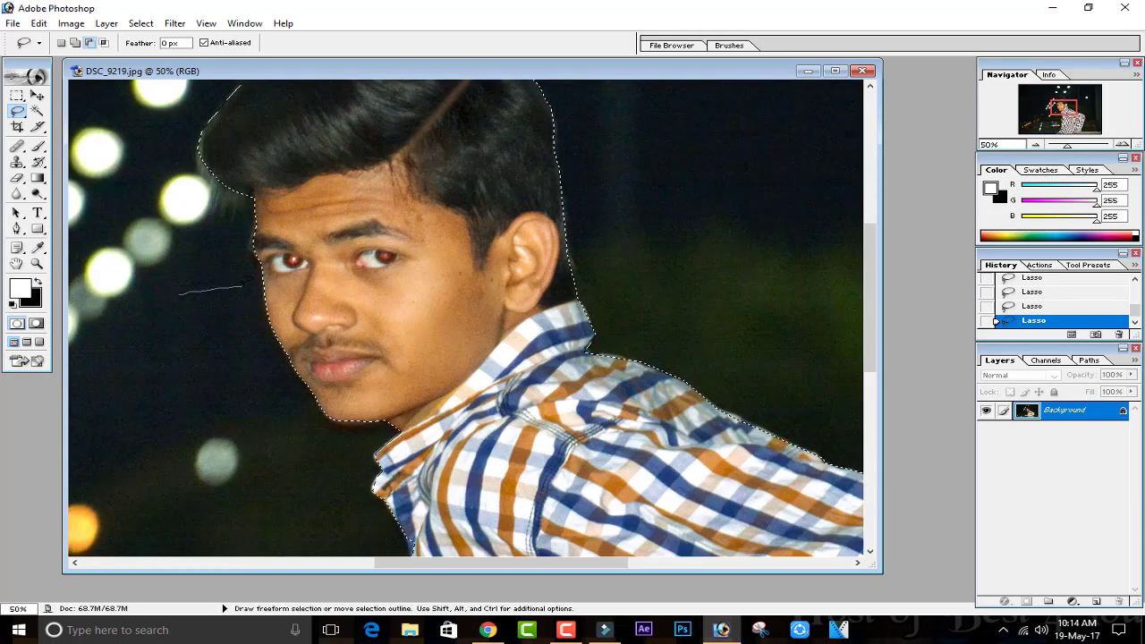
left_click_drag(239, 284, 397, 176)
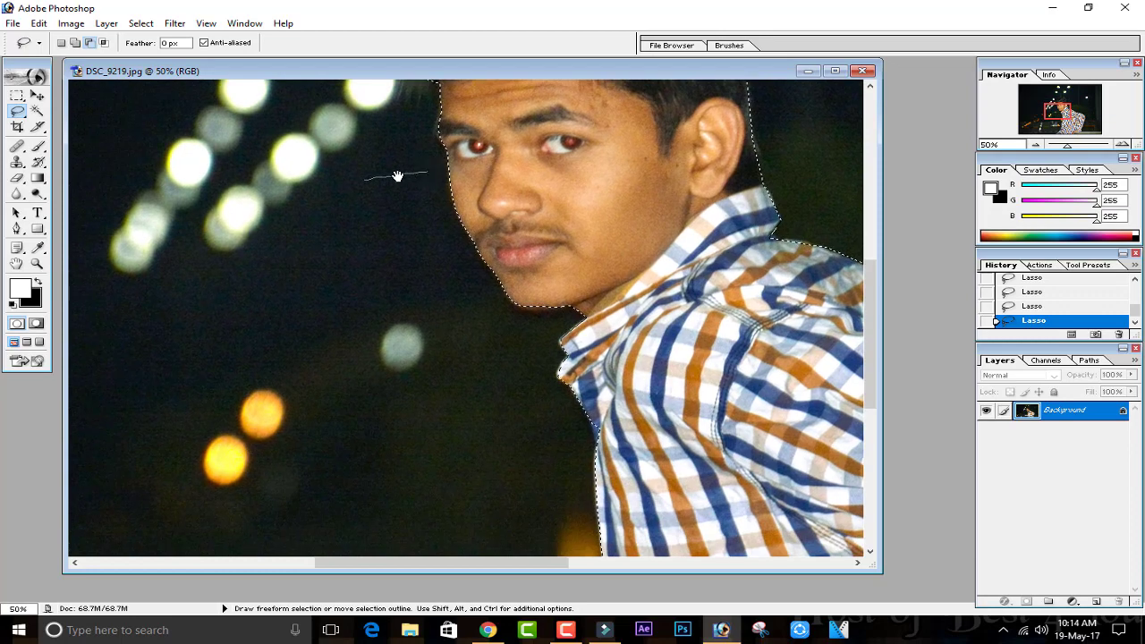
scroll(379, 426, "down", 2)
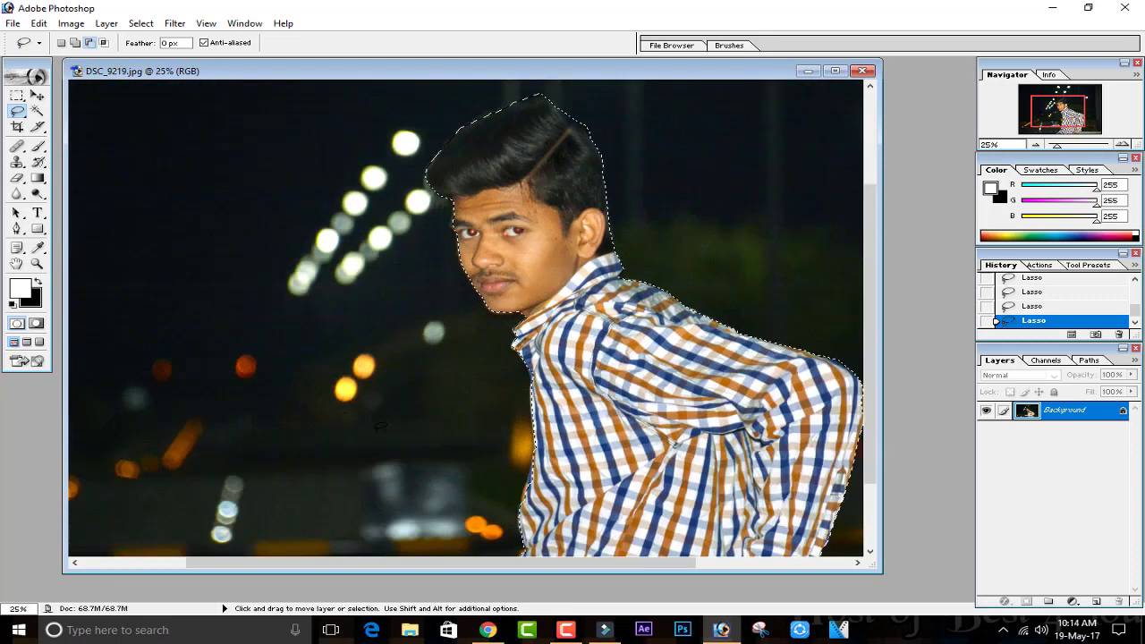
scroll(379, 427, "down", 2)
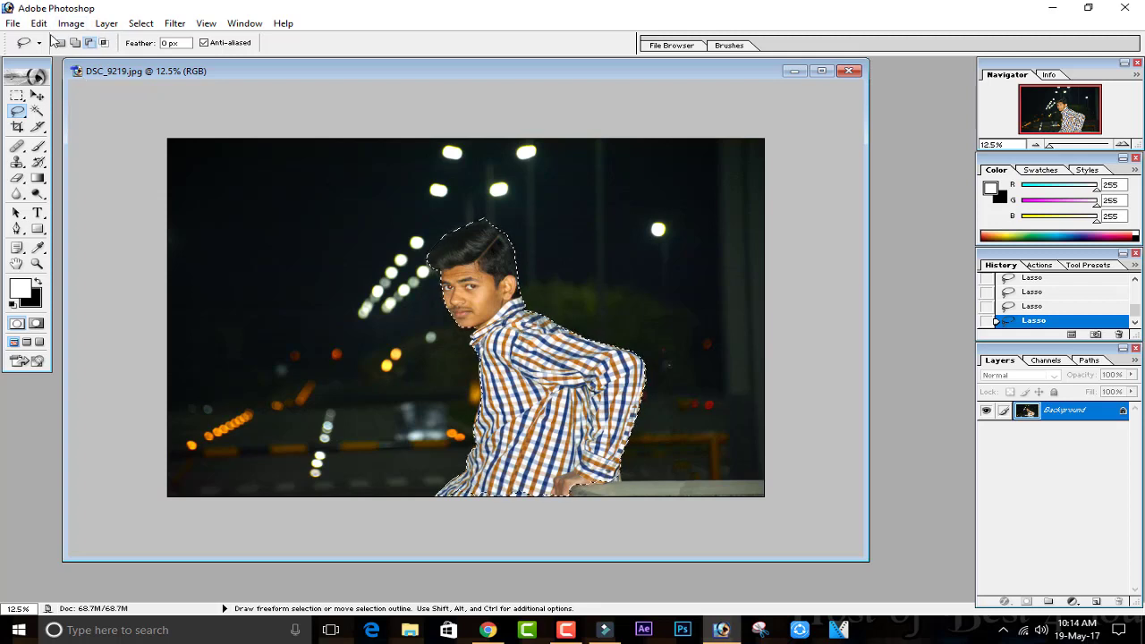
Intersect the selection with a freehand Lasso area following the hairline and ear and covering the face, neck and collar
left_click(76, 43)
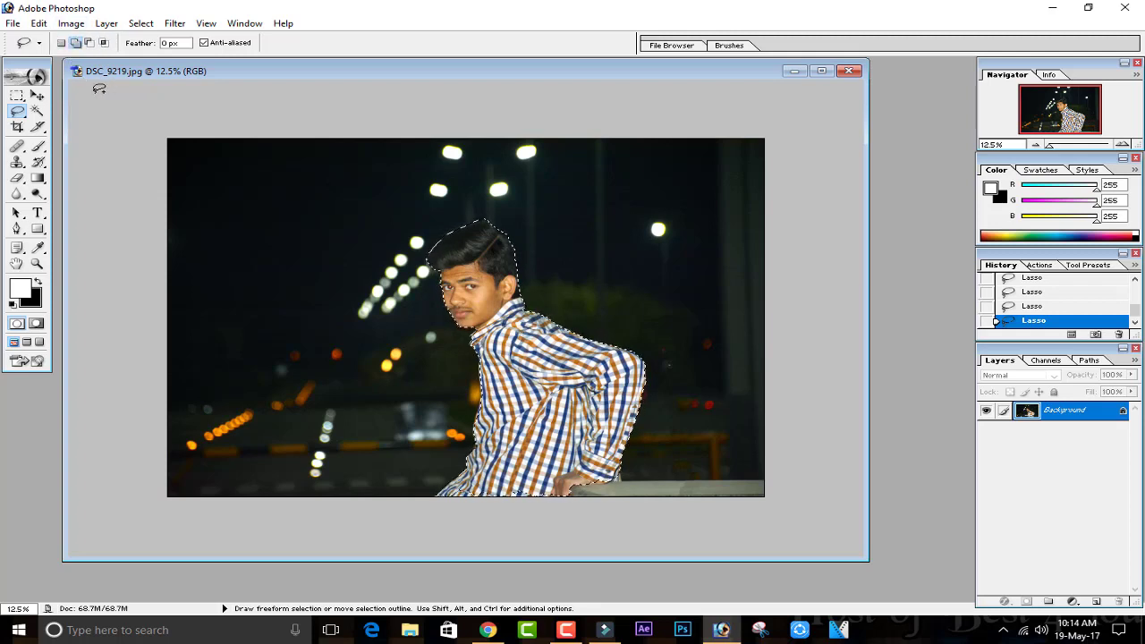
left_click(90, 43)
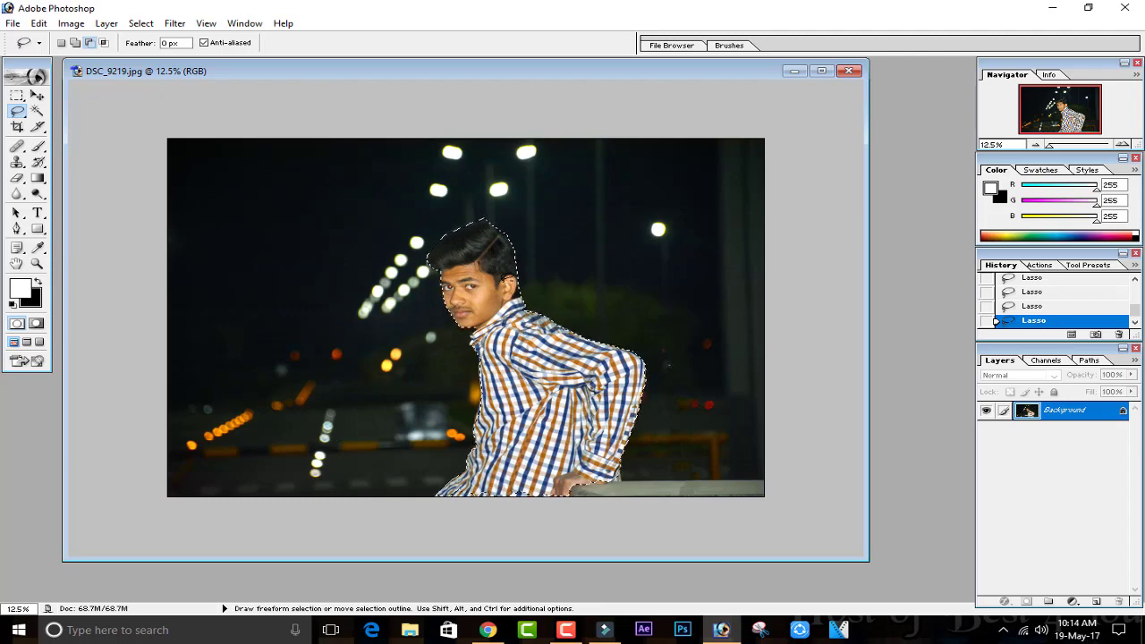
key("ctrl+plus")
key("ctrl+plus")
key("space")
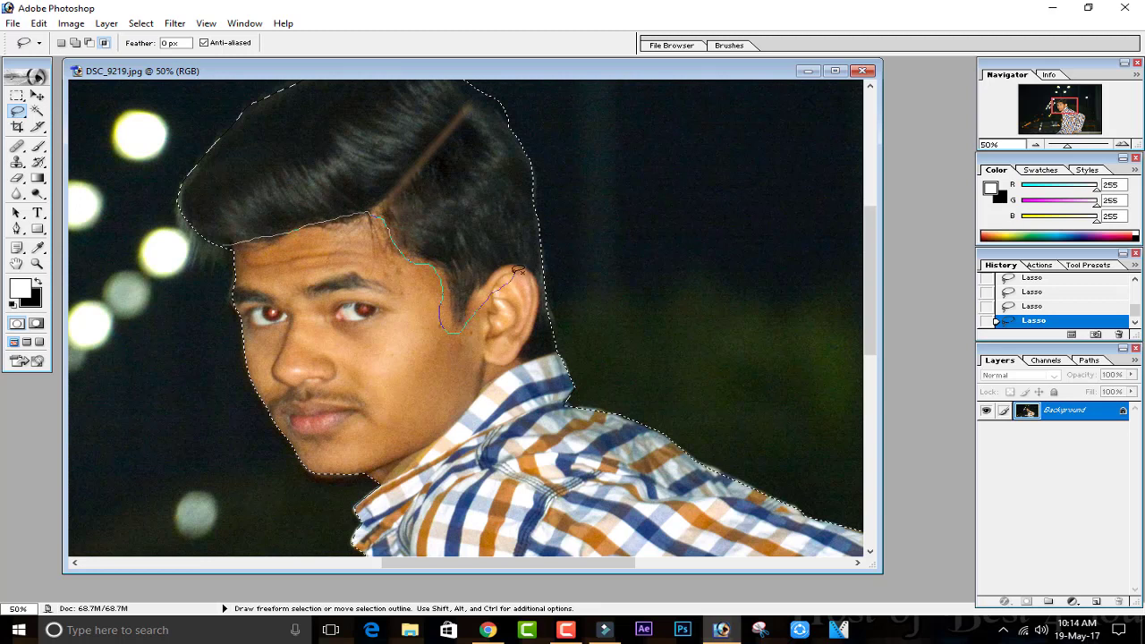
mouse_move(561, 346)
left_mouse_down()
mouse_move(677, 409)
mouse_move(645, 477)
mouse_move(338, 540)
mouse_move(187, 506)
mouse_move(123, 316)
mouse_move(157, 256)
mouse_move(200, 252)
left_mouse_up()
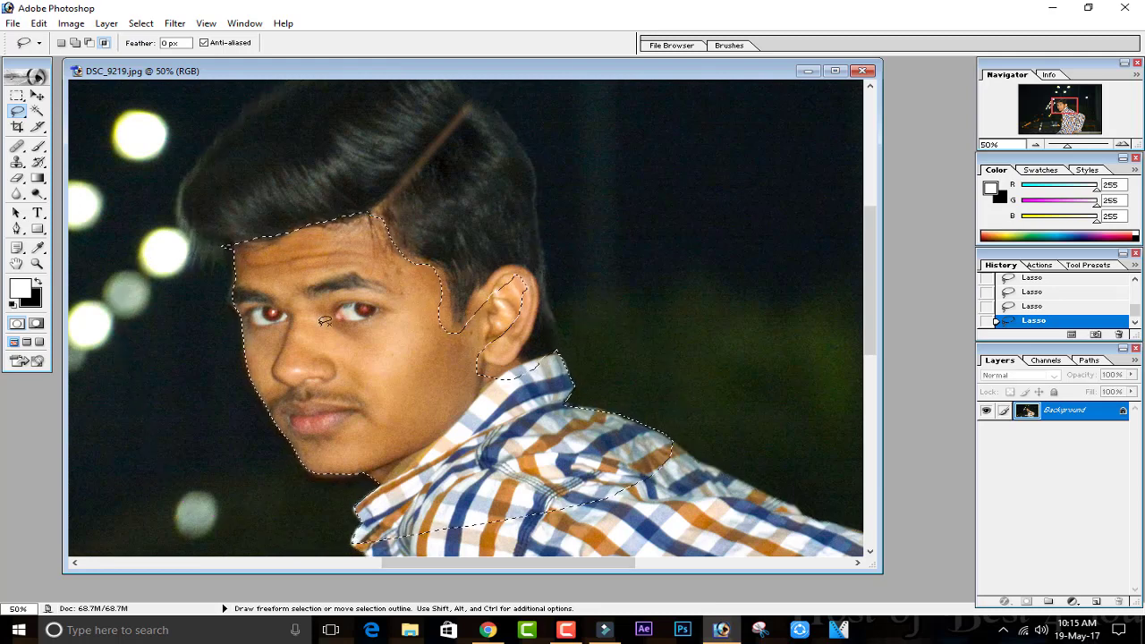
Try to replace the selection with a new freehand Lasso area across the forehead and eyes, and undo it
left_click(61, 43)
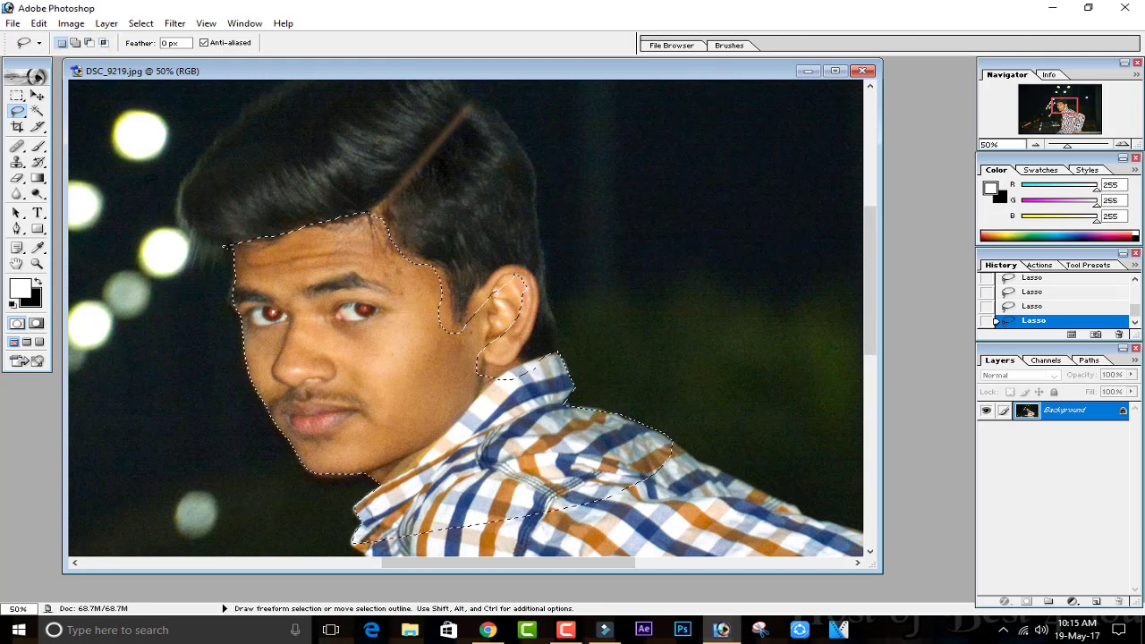
mouse_move(150, 188)
left_mouse_down()
mouse_move(486, 332)
mouse_move(201, 333)
mouse_move(165, 237)
left_mouse_up()
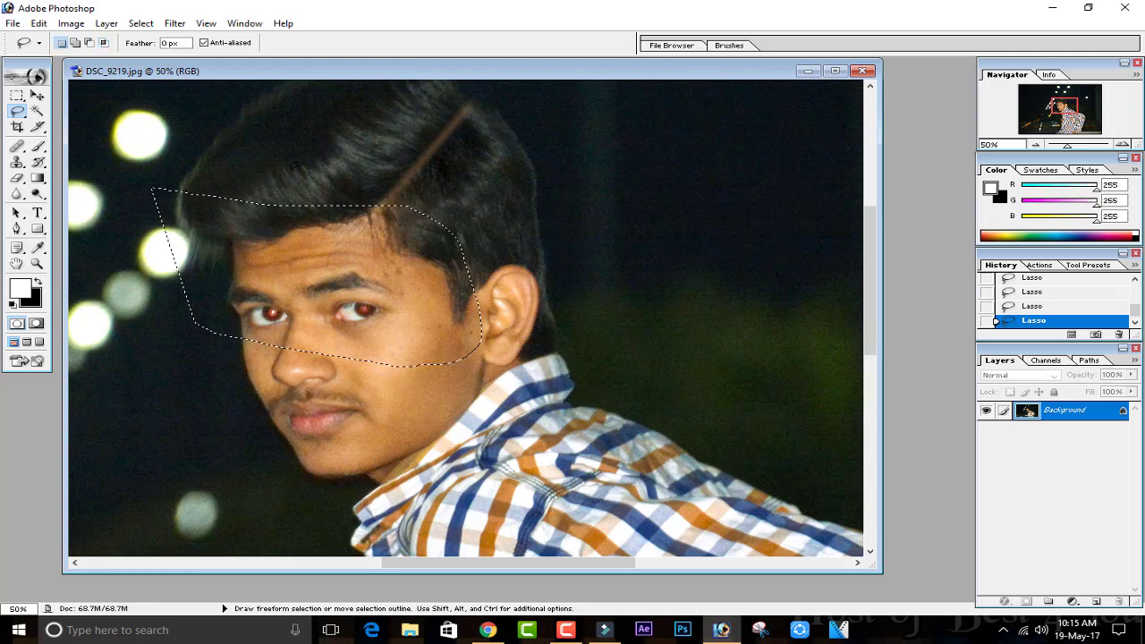
key("ctrl+z")
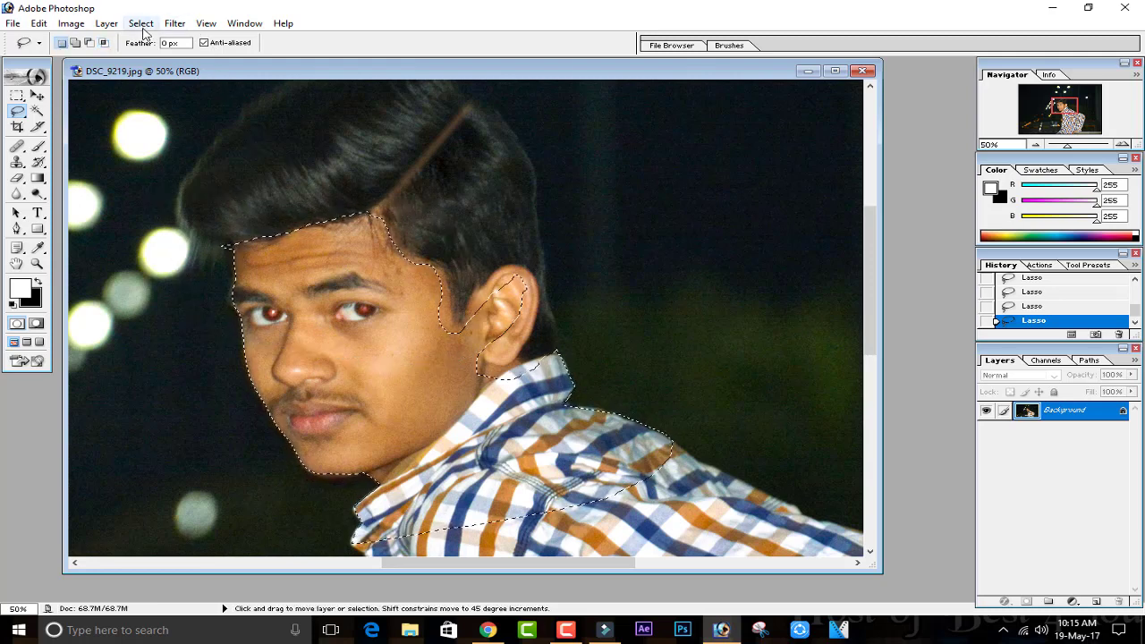
Intersect the selection with a small freehand Lasso oval between the eyes, and deselect everything
left_click(104, 43)
mouse_move(260, 355)
left_mouse_down()
mouse_move(325, 274)
mouse_move(279, 300)
mouse_move(261, 354)
left_mouse_up()
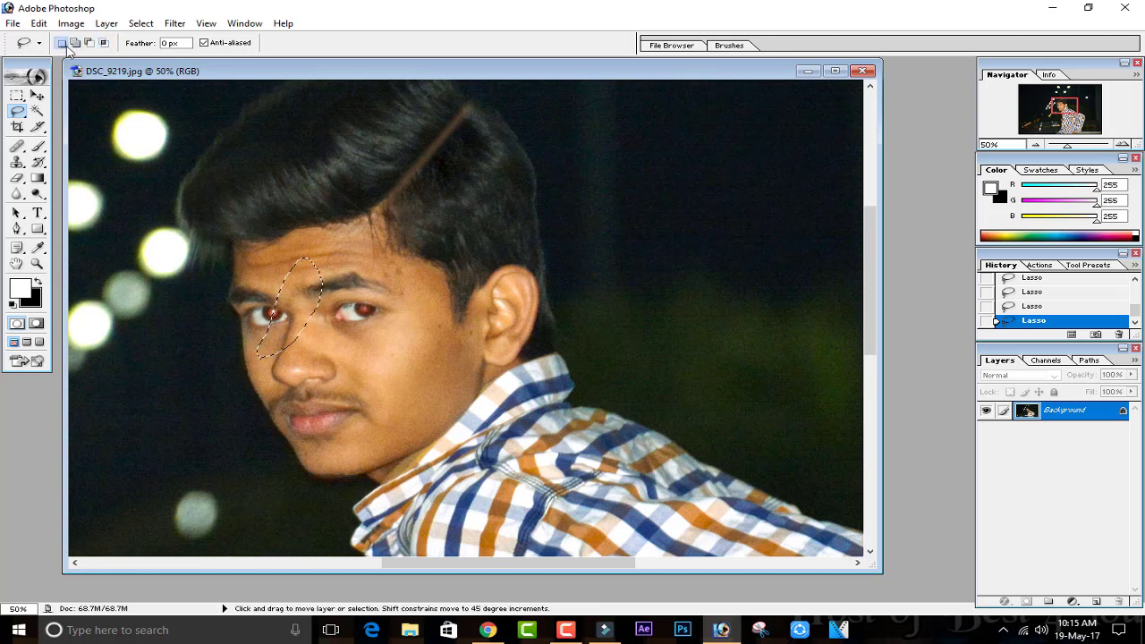
key("ctrl+d")
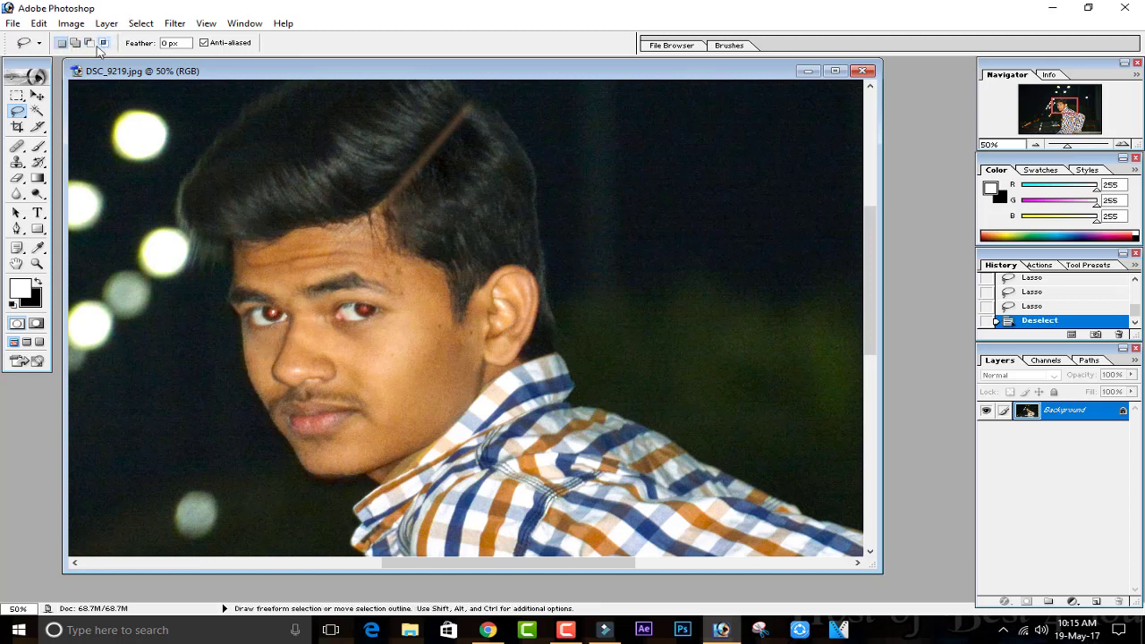